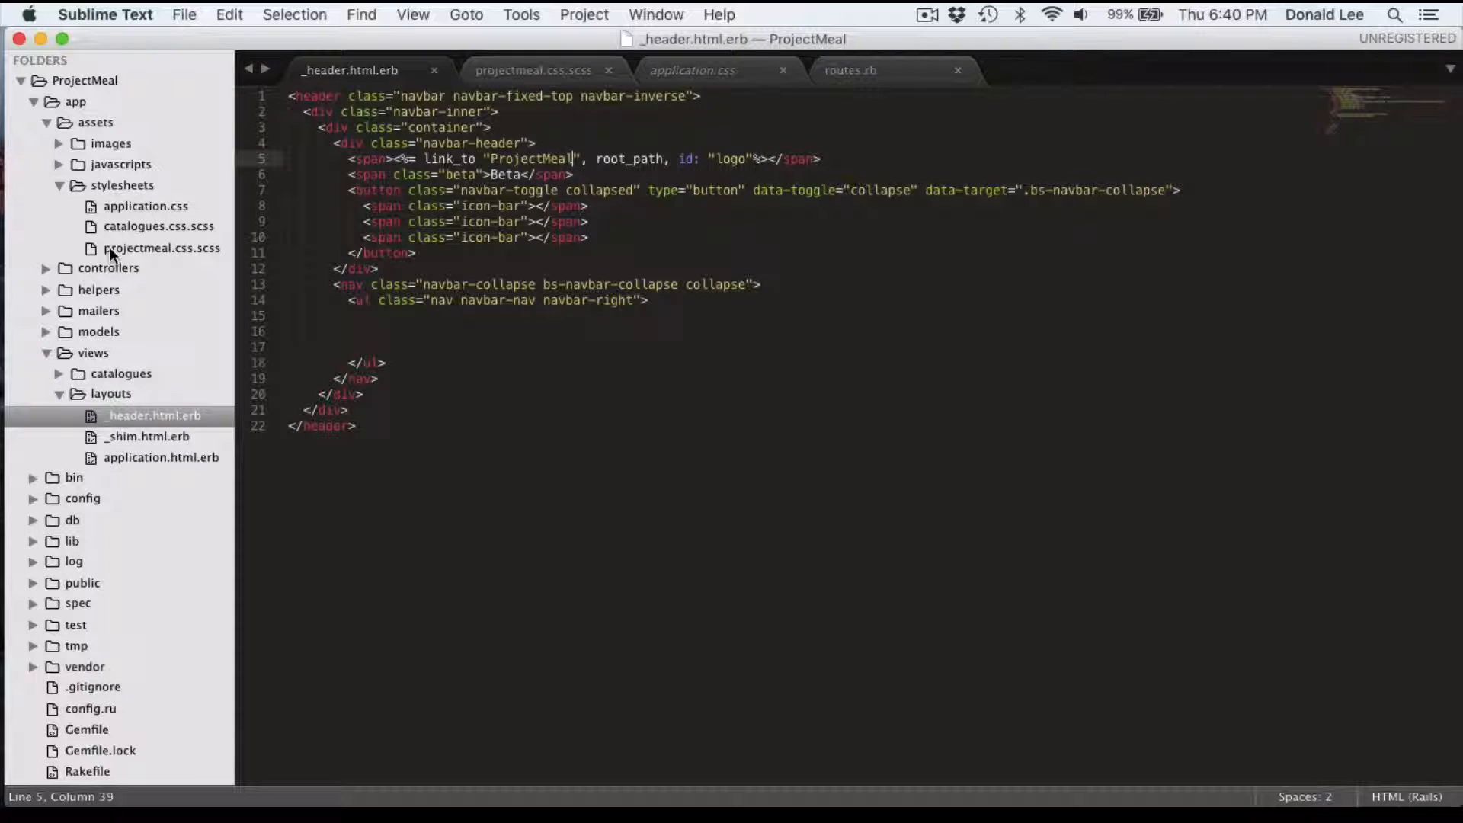
Review projectmeal.css.scss, then view the application.css manifest with its require_tree and require_self directives.
click(111, 247)
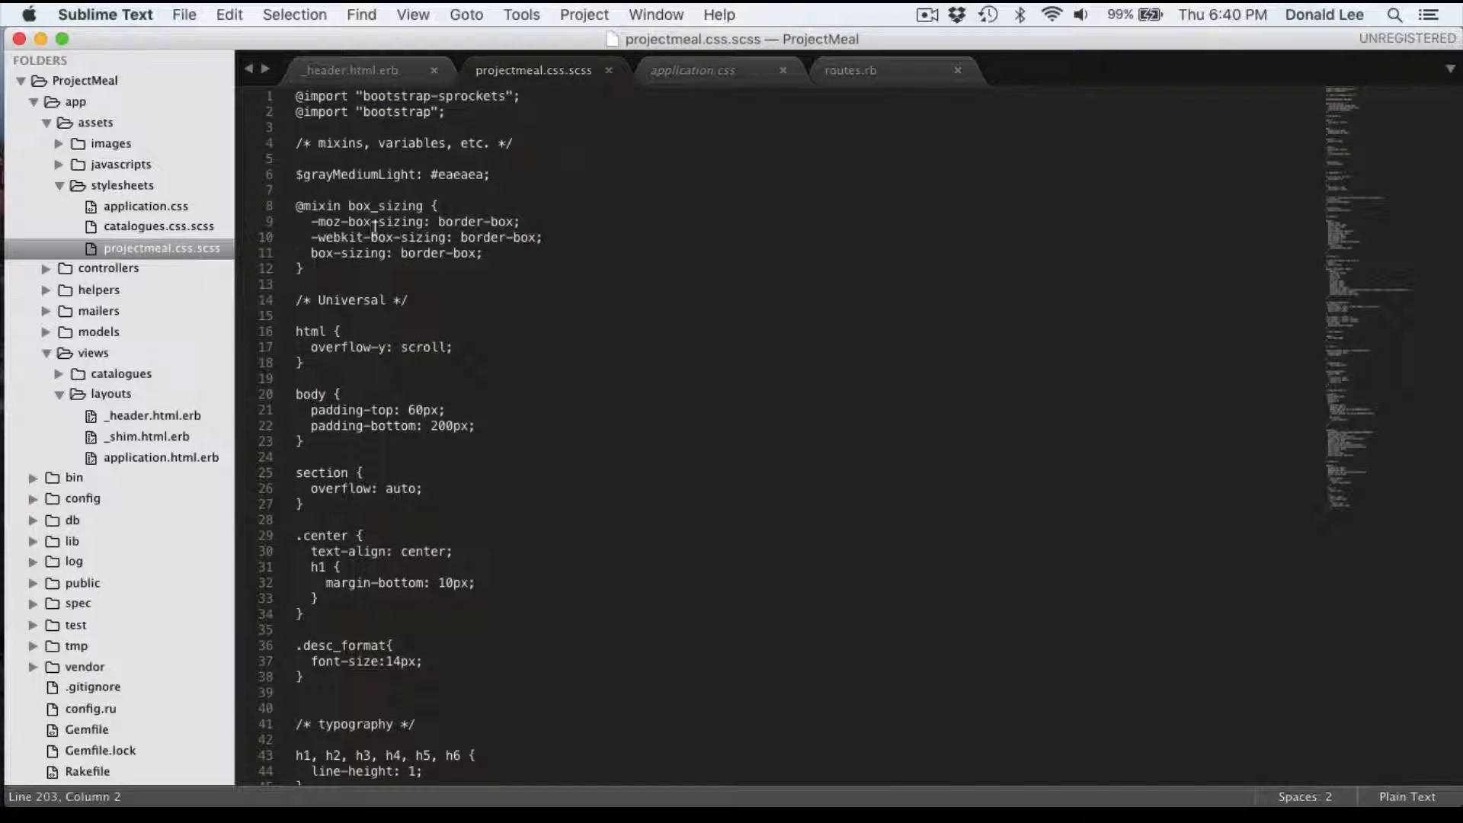
scroll(466, 217, down, 5)
scroll(467, 217, down, 10)
scroll(467, 217, down, 15)
scroll(467, 218, down, 3)
scroll(466, 217, up, 20)
click(160, 207)
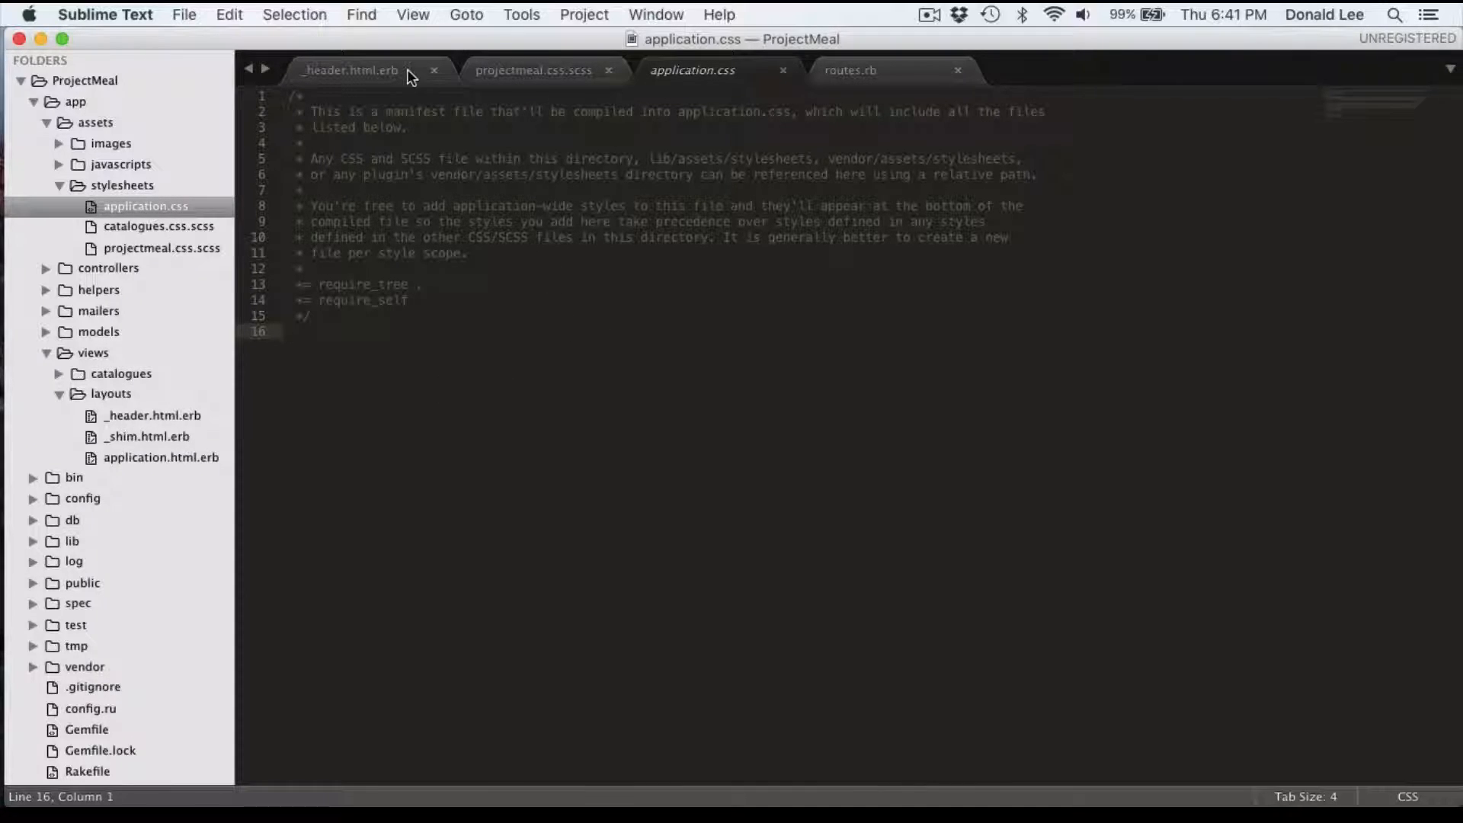
Switch back to the projectmeal.css.scss tab on the way to the header partial.
click(510, 70)
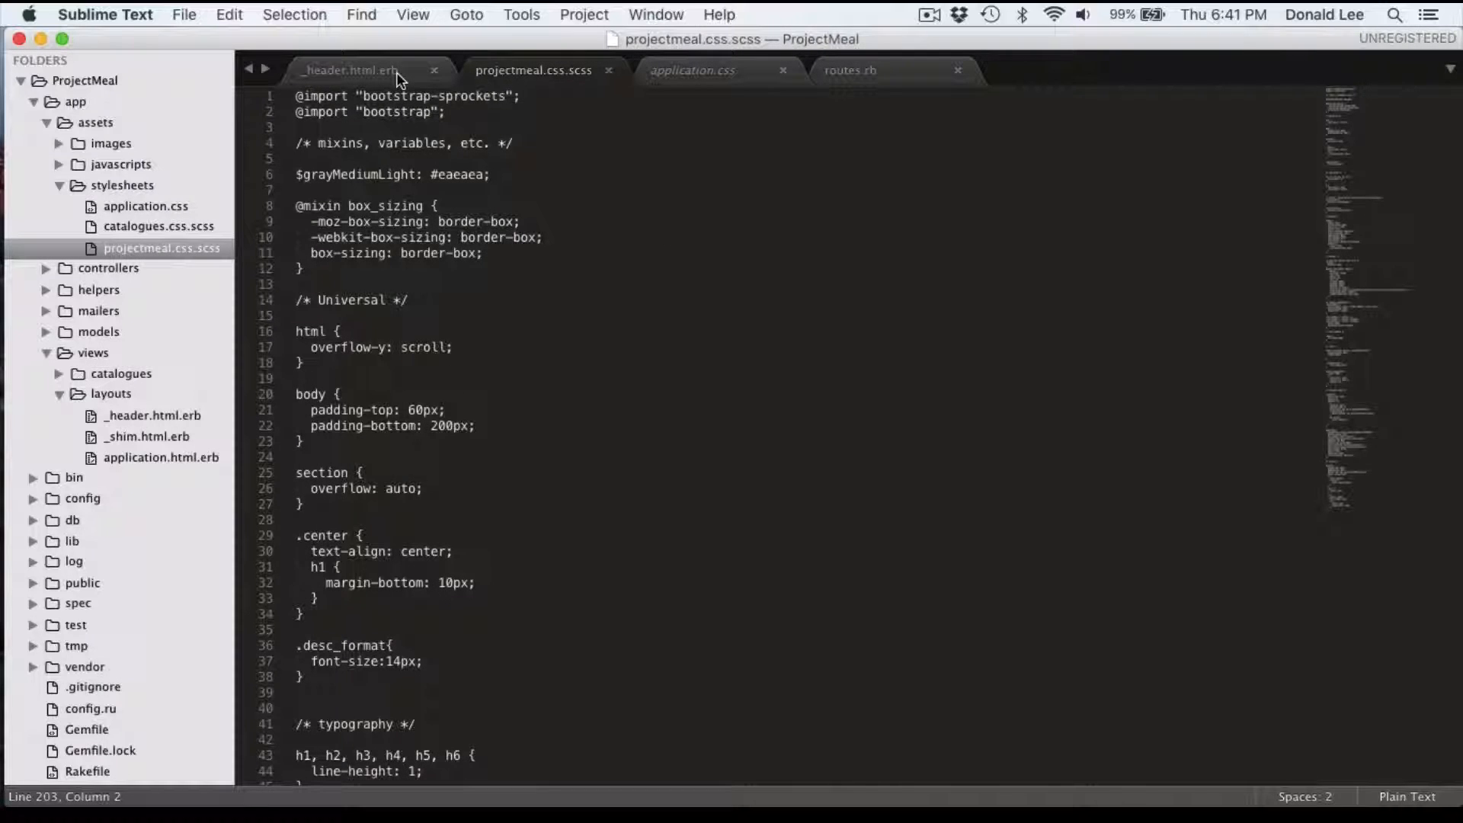
click(357, 72)
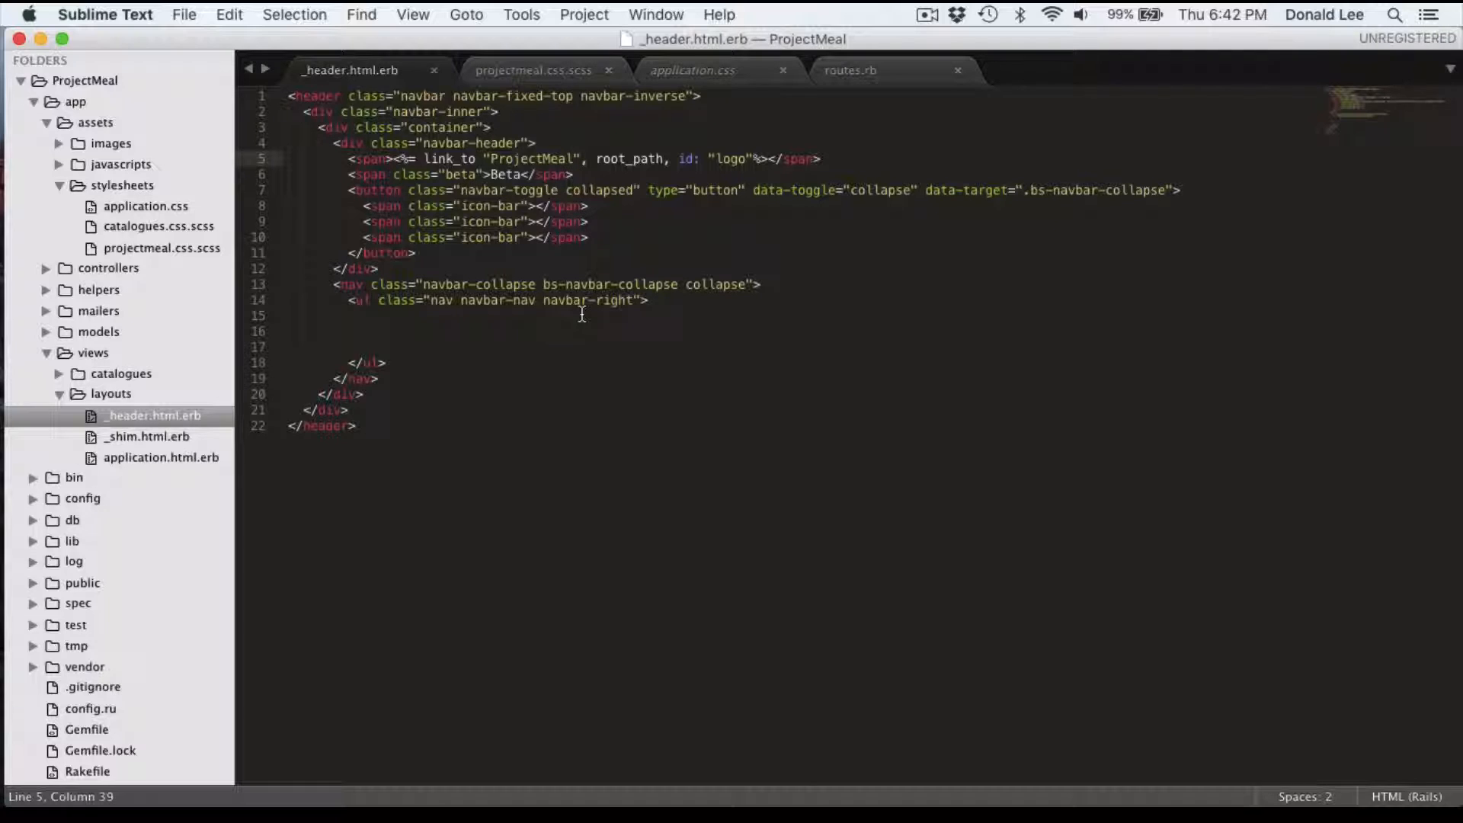
Add <li><%= link_to "Shopping Cart", "#" %></li> inside the navbar's right-hand list.
click(581, 316)
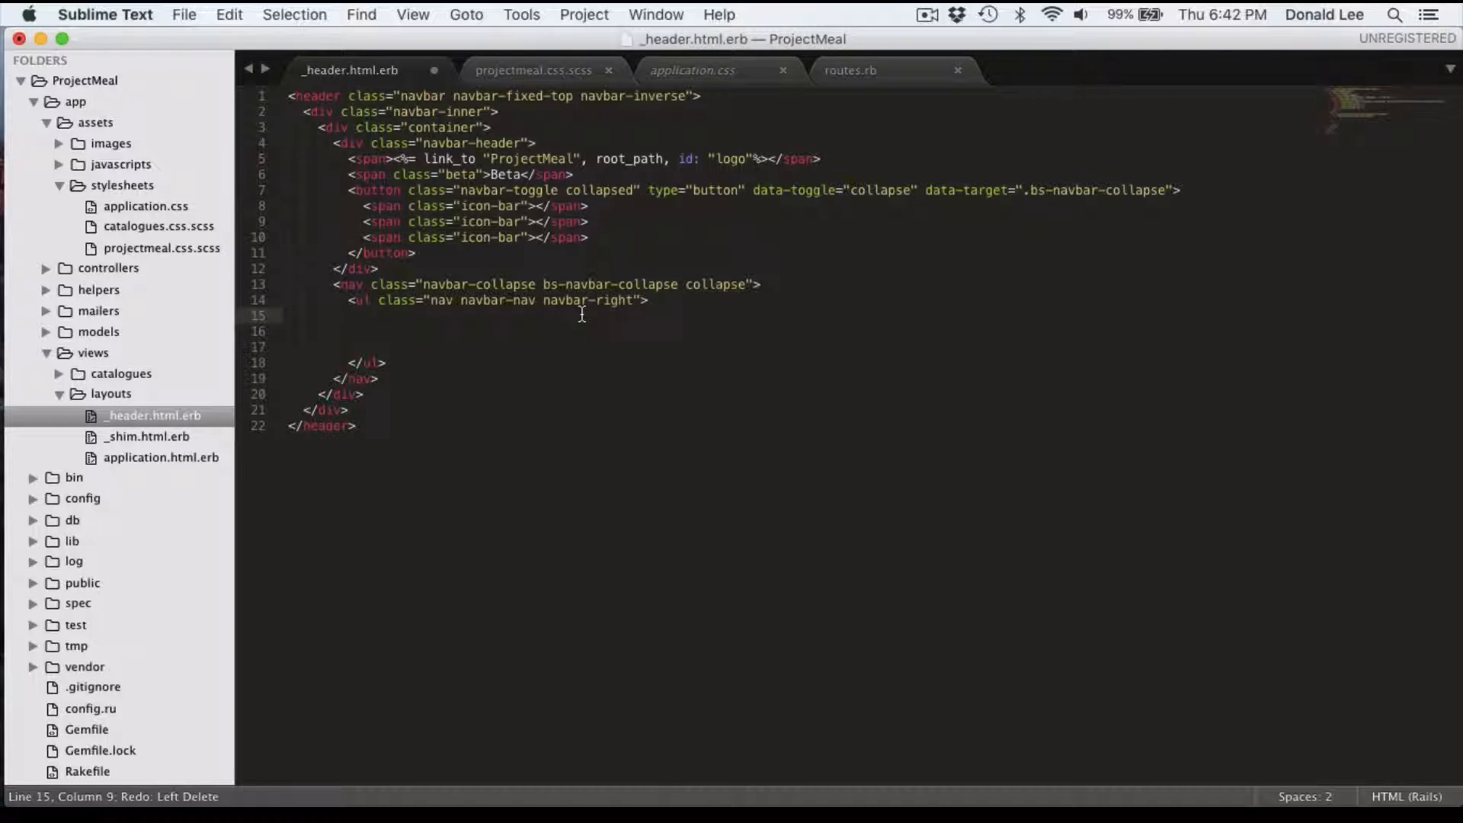
text(<li)
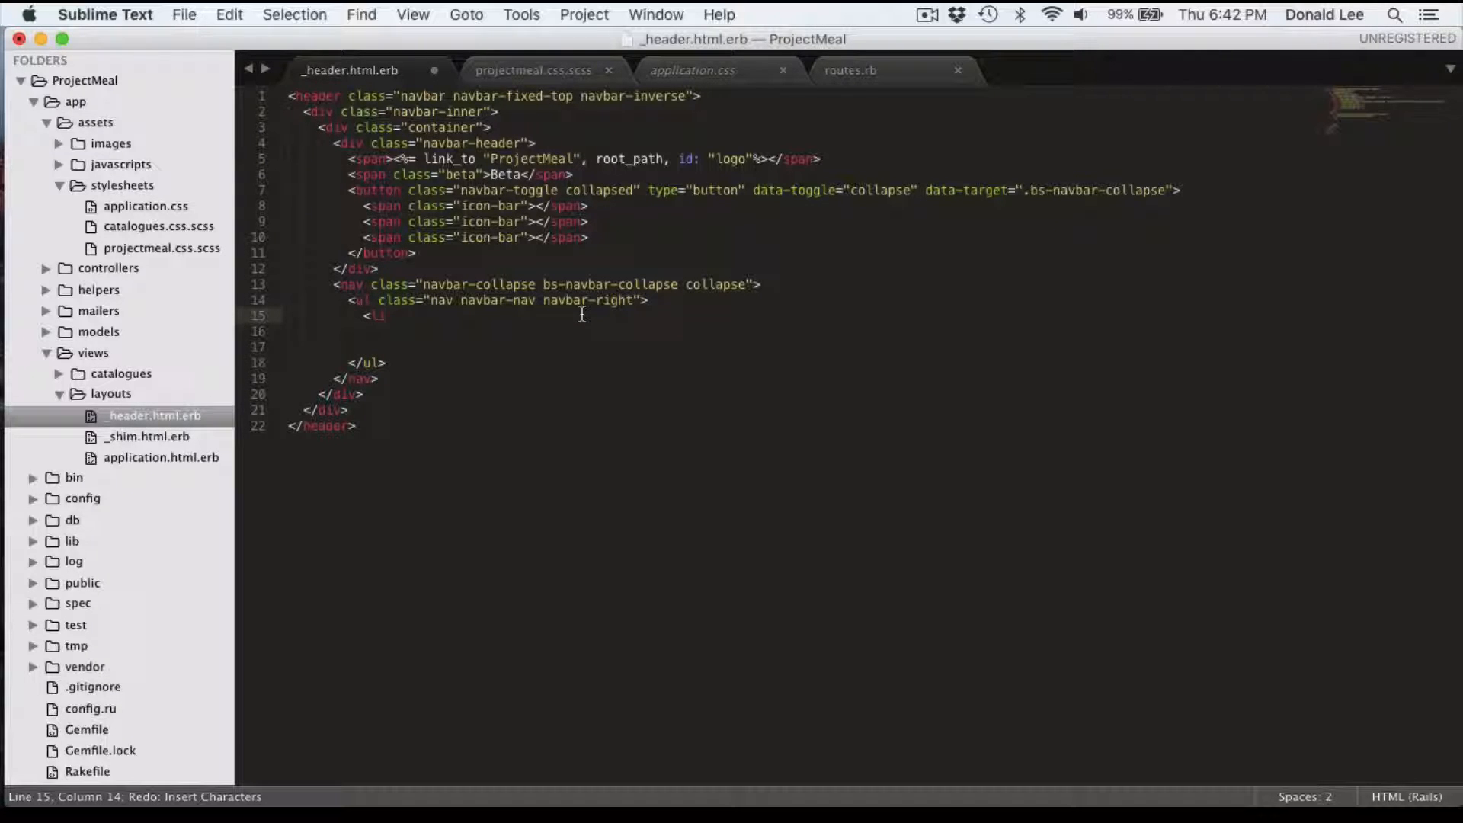
key(Tab)
text(<%= link_to)
text( "Shopping Cart)
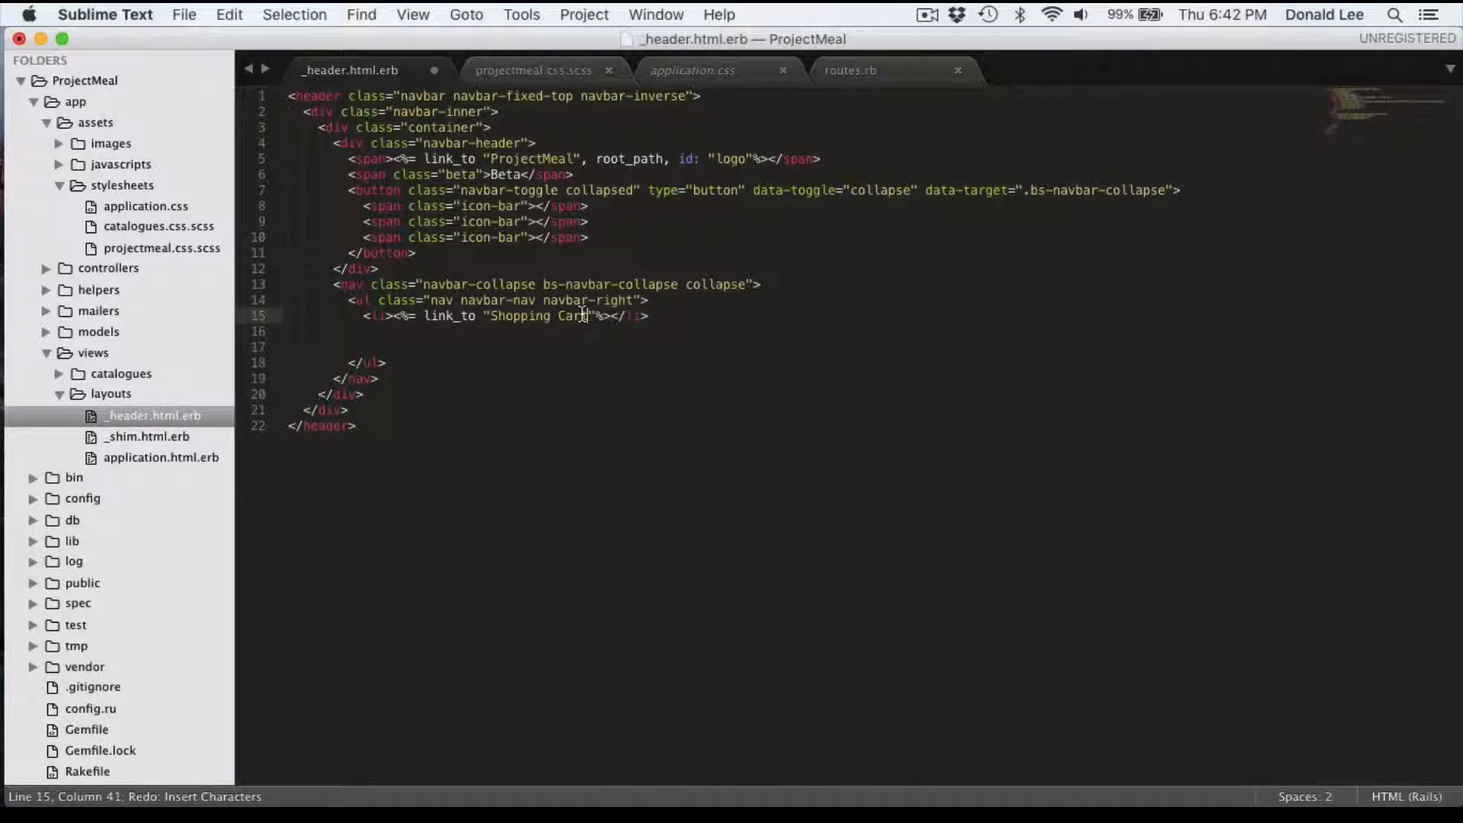
text(", "")
text(#)
key(BackSpace)
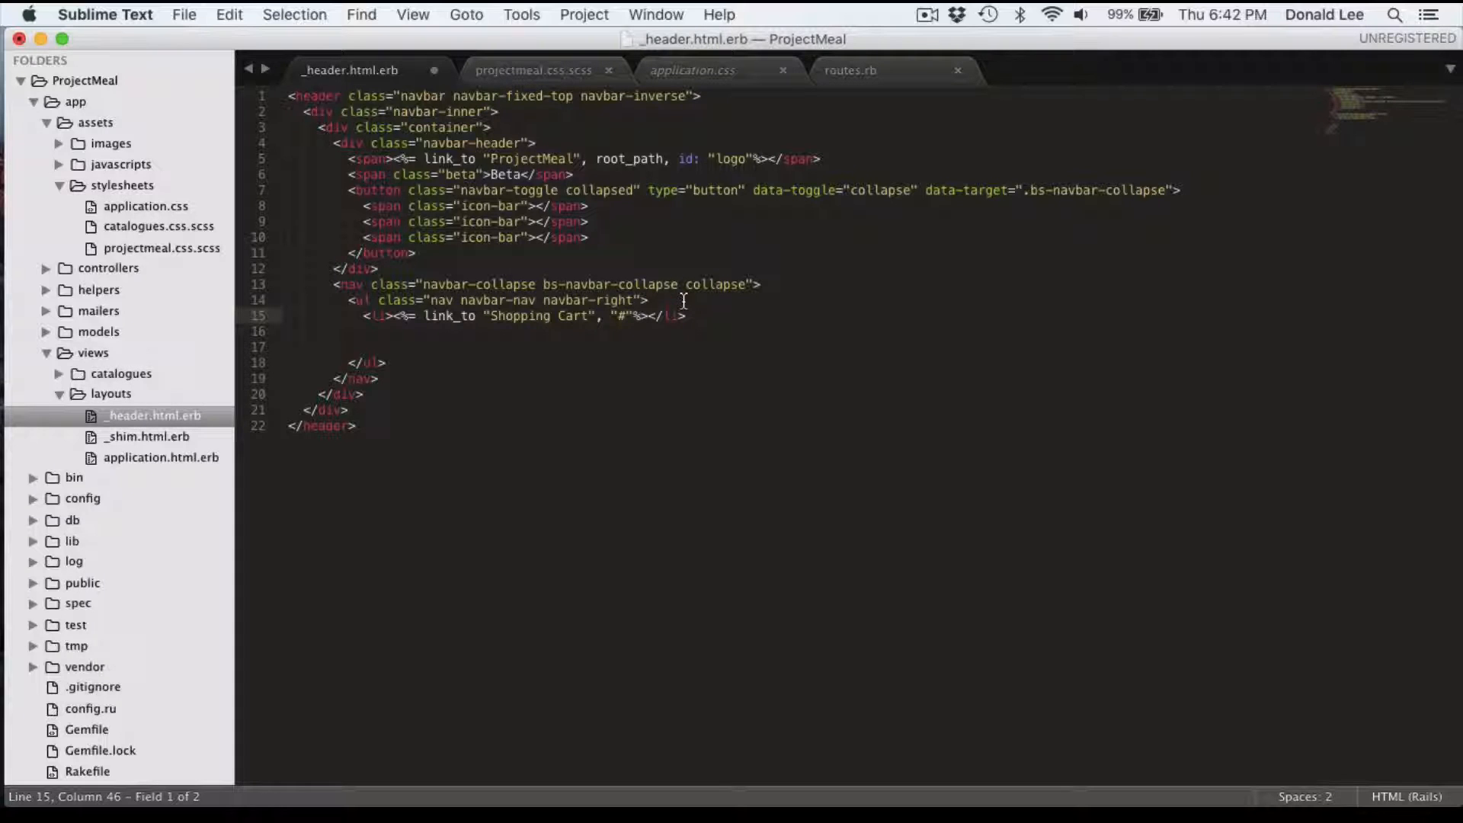
Add <% if sign_in? %> / <% else %> / <% end %> below Shopping Cart and begin <li class="dropdown"> in the signed-in branch.
key(Return)
key(Return)
text(<li)
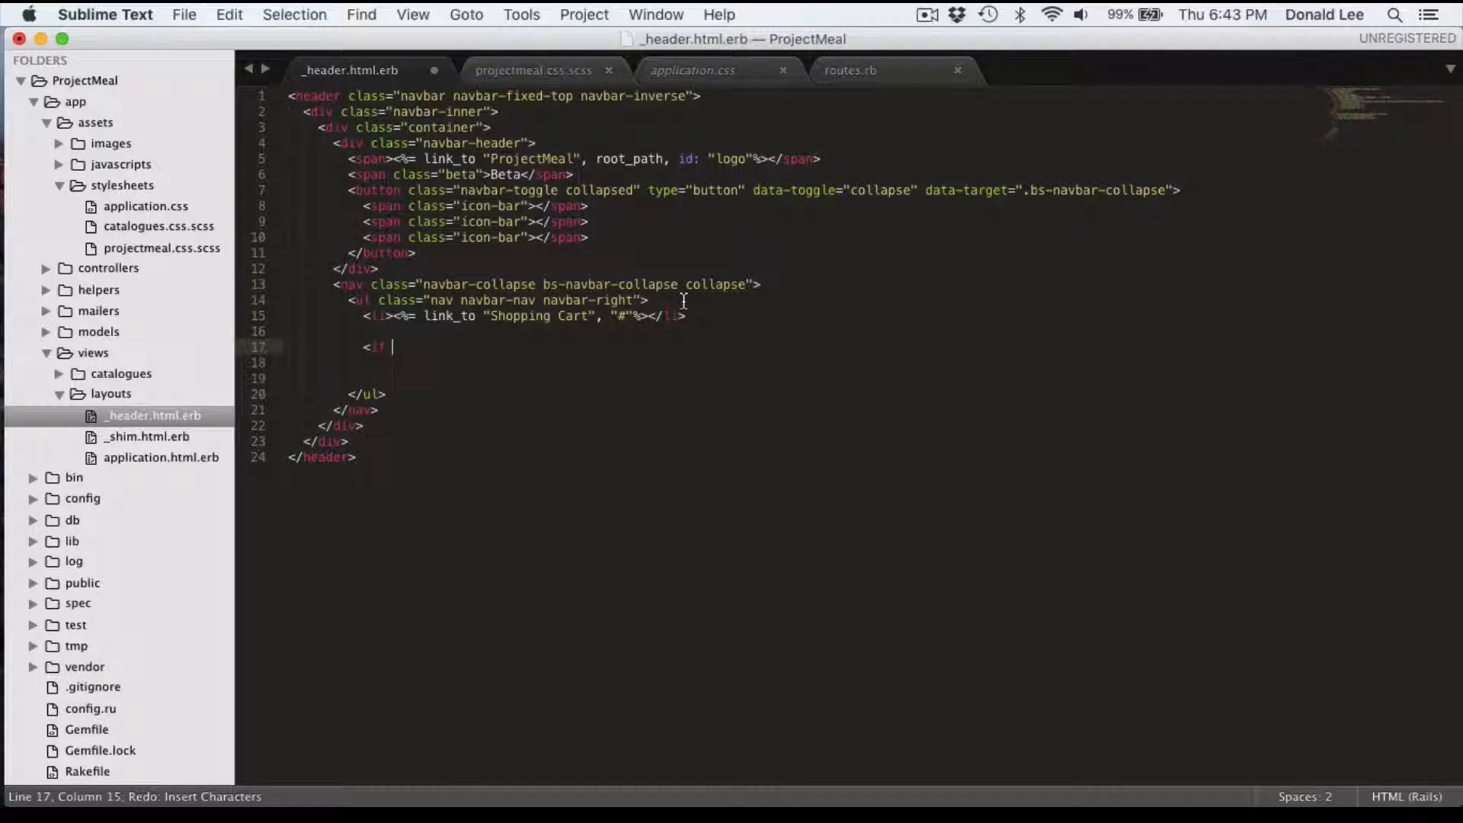
text(%)
key(BackSpace)
text(%%>)
text( if)
key(Left)
key(Left)
text(sign_in?)
key(End)
key(Return)
text(<%%>)
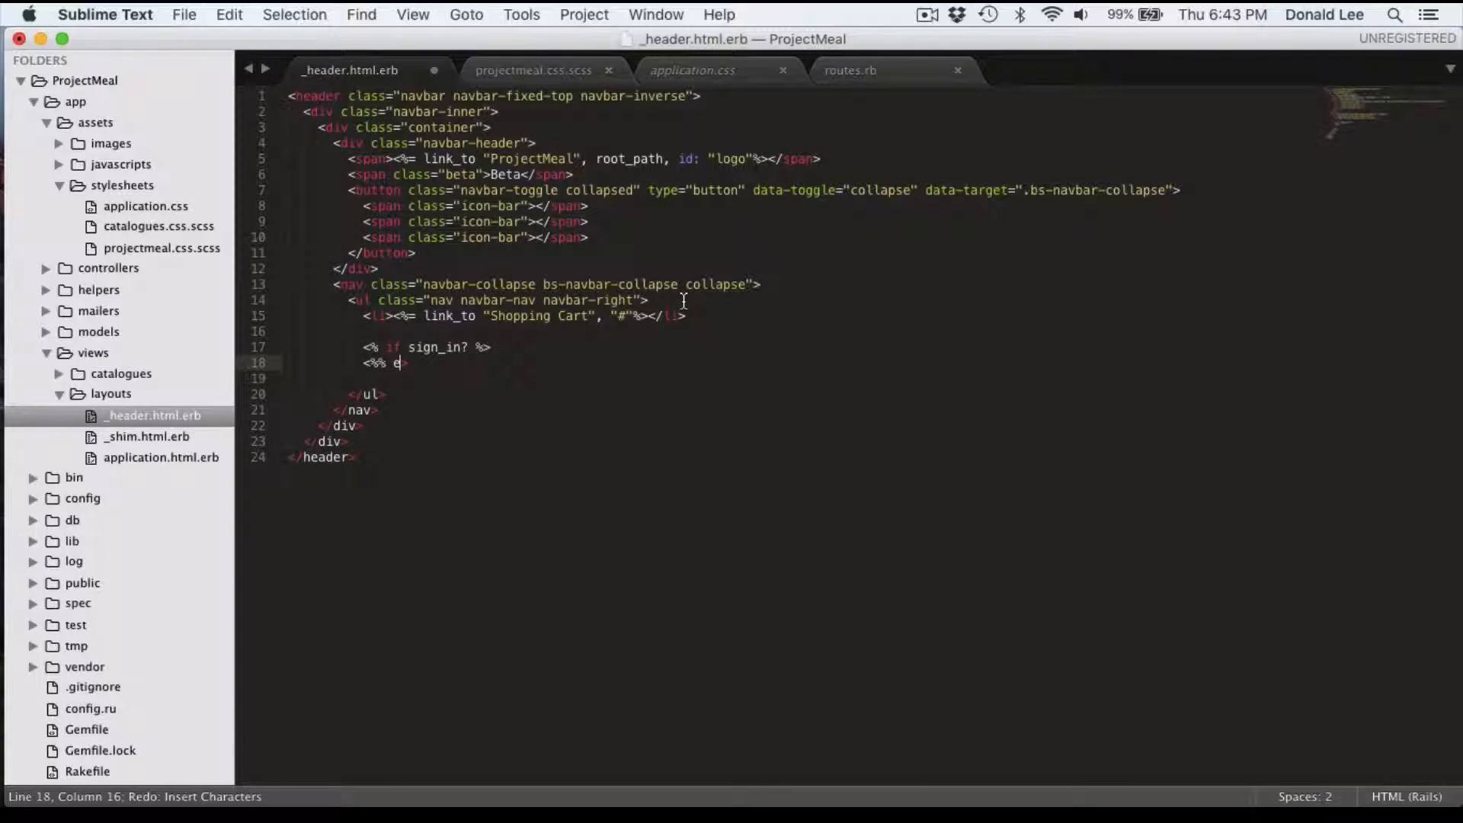
key(ctrl+shift+z)
key(ctrl+shift+z)
key(ctrl+shift+z)
key(ctrl+shift+z)
key(ctrl+shift+z)
key(Up)
text(<% end %>)
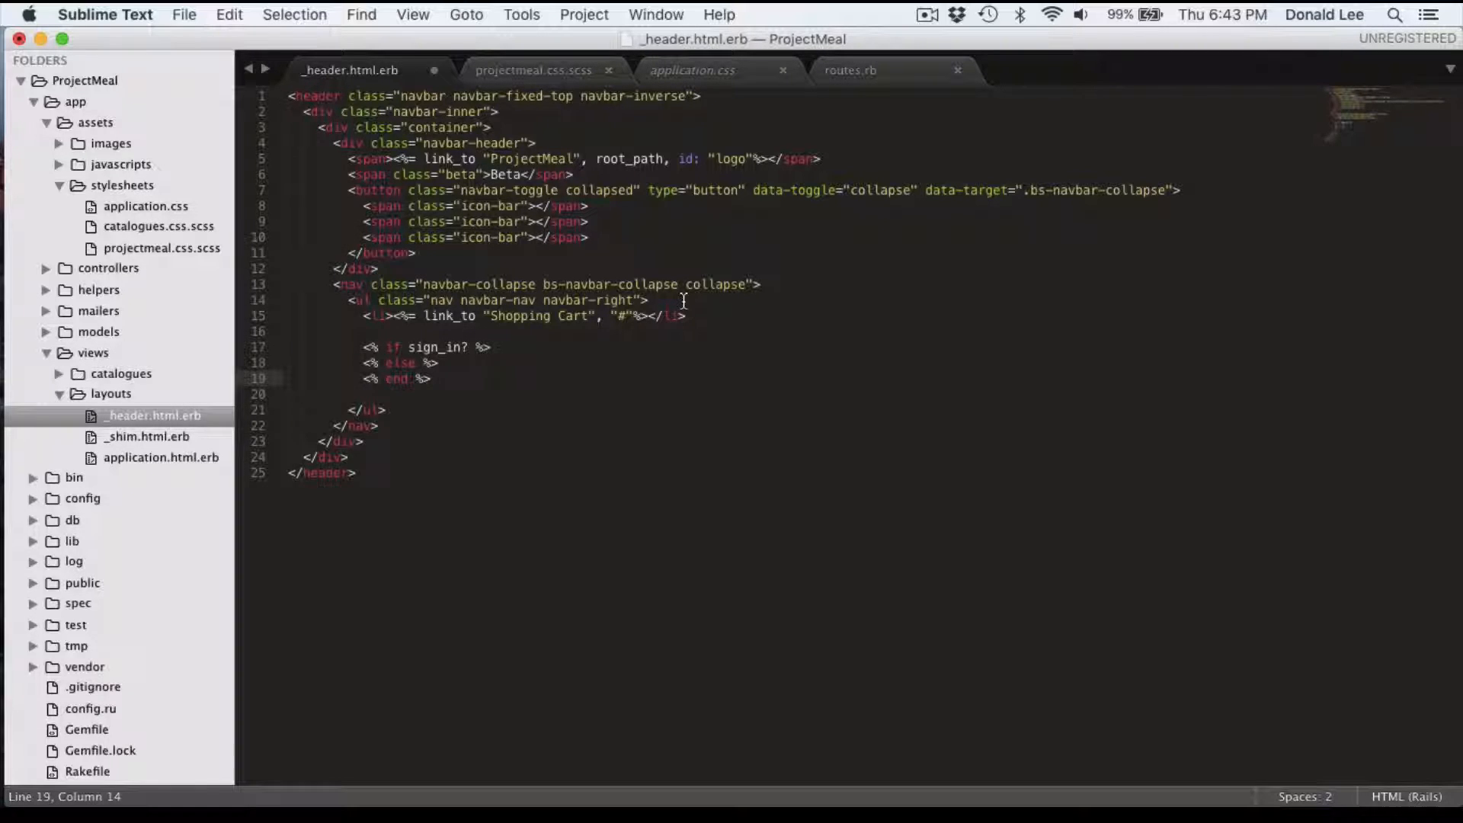
key(super+shift+z)
text(<li class="dropdown">)
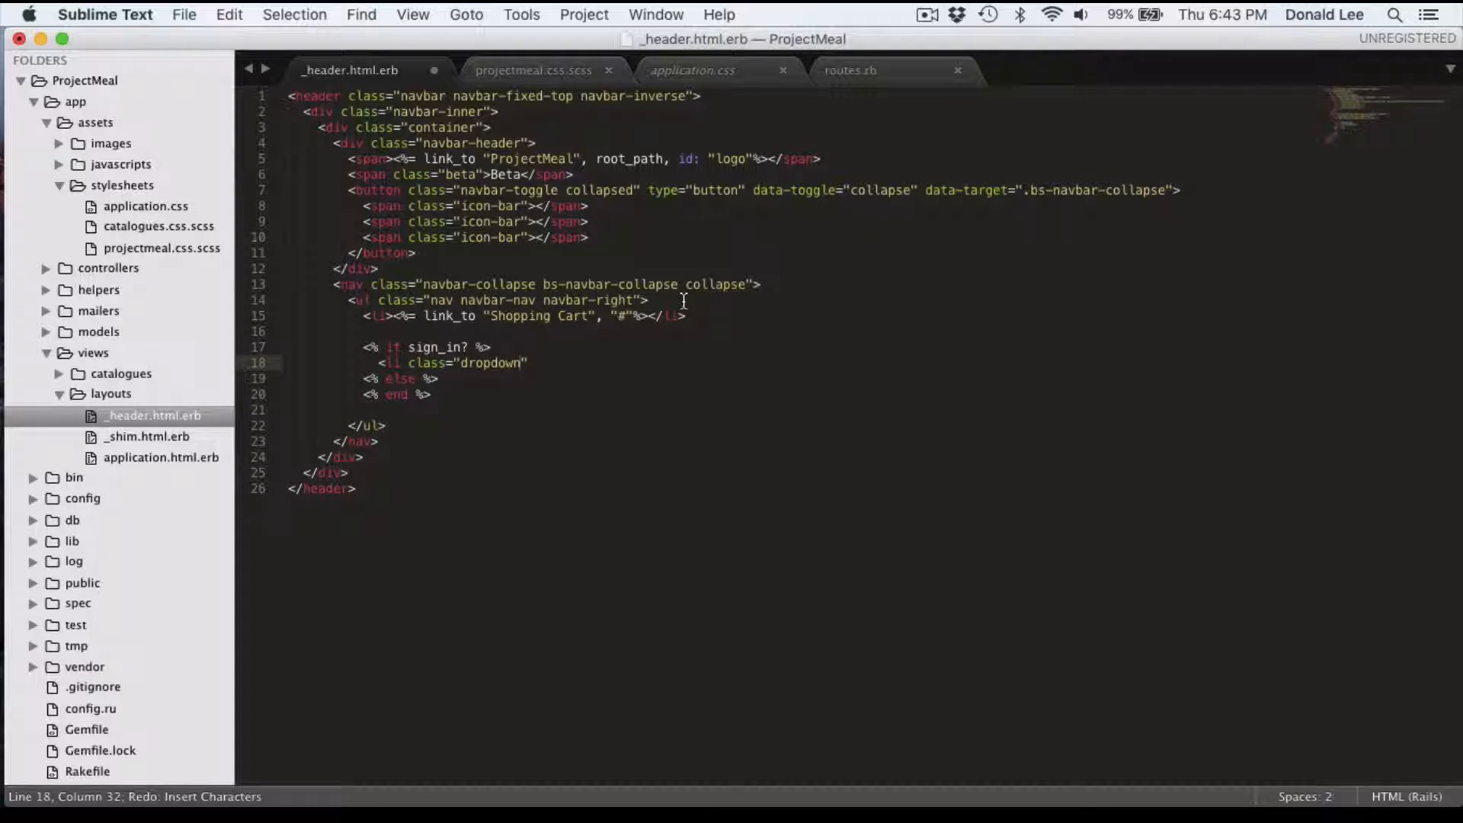
Close the dropdown list item and paste the Account dropdown-toggle link markup on one line.
key(Return)
text(</li>)
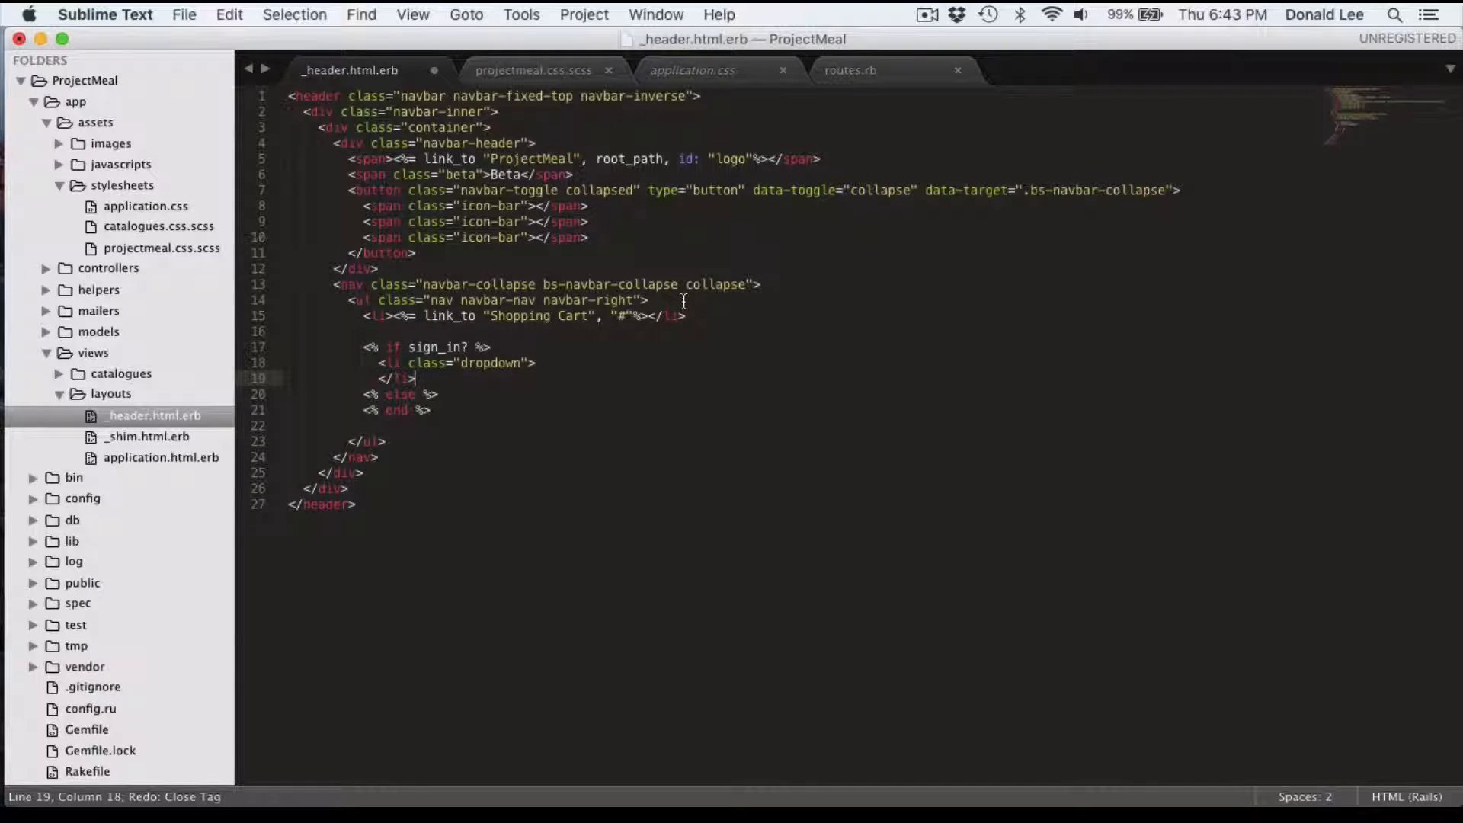
text(/)
key(BackSpace)
key(Return)
text(<a)
key(Tab)
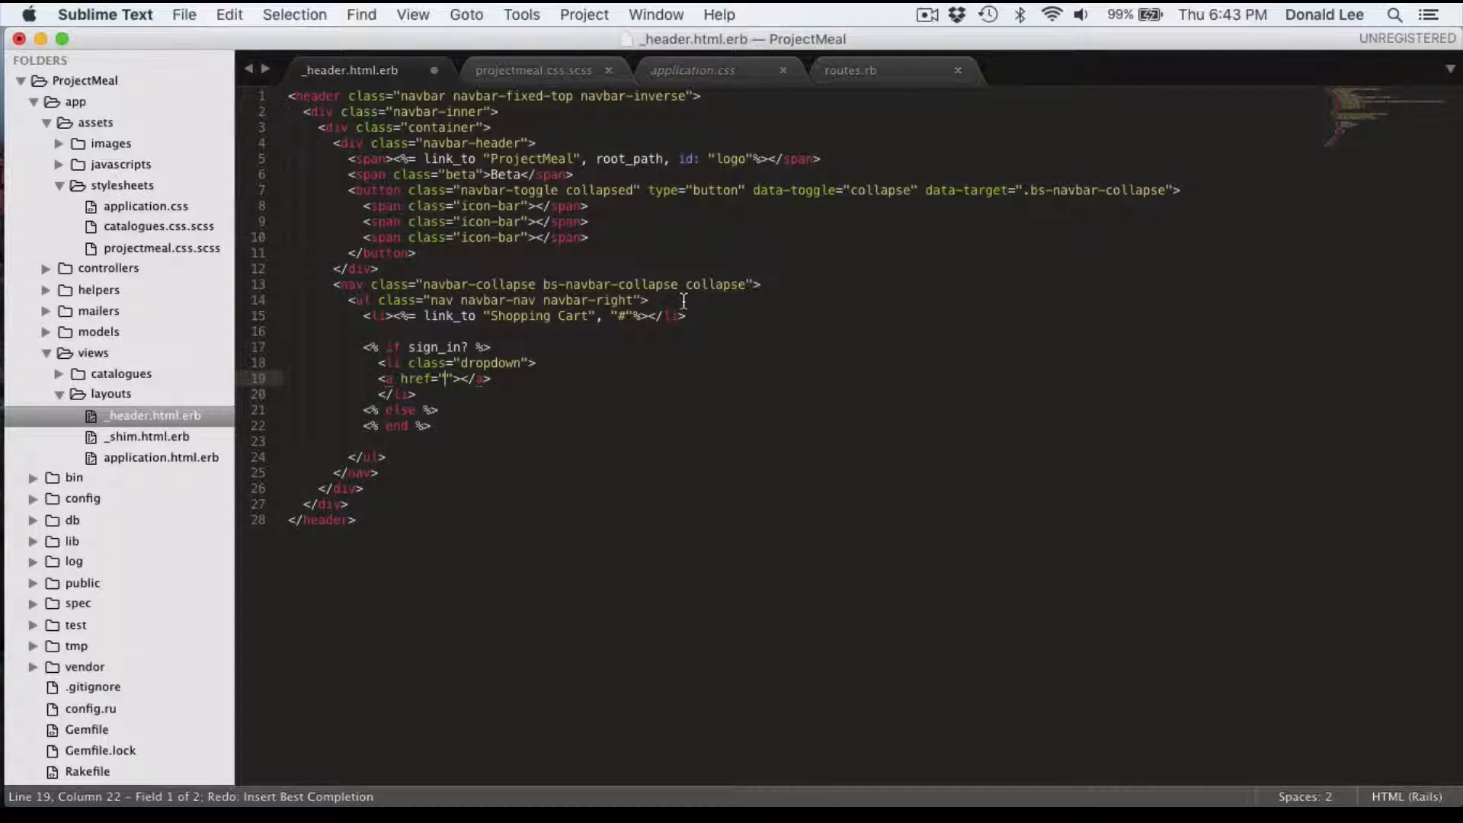
key(super+v)
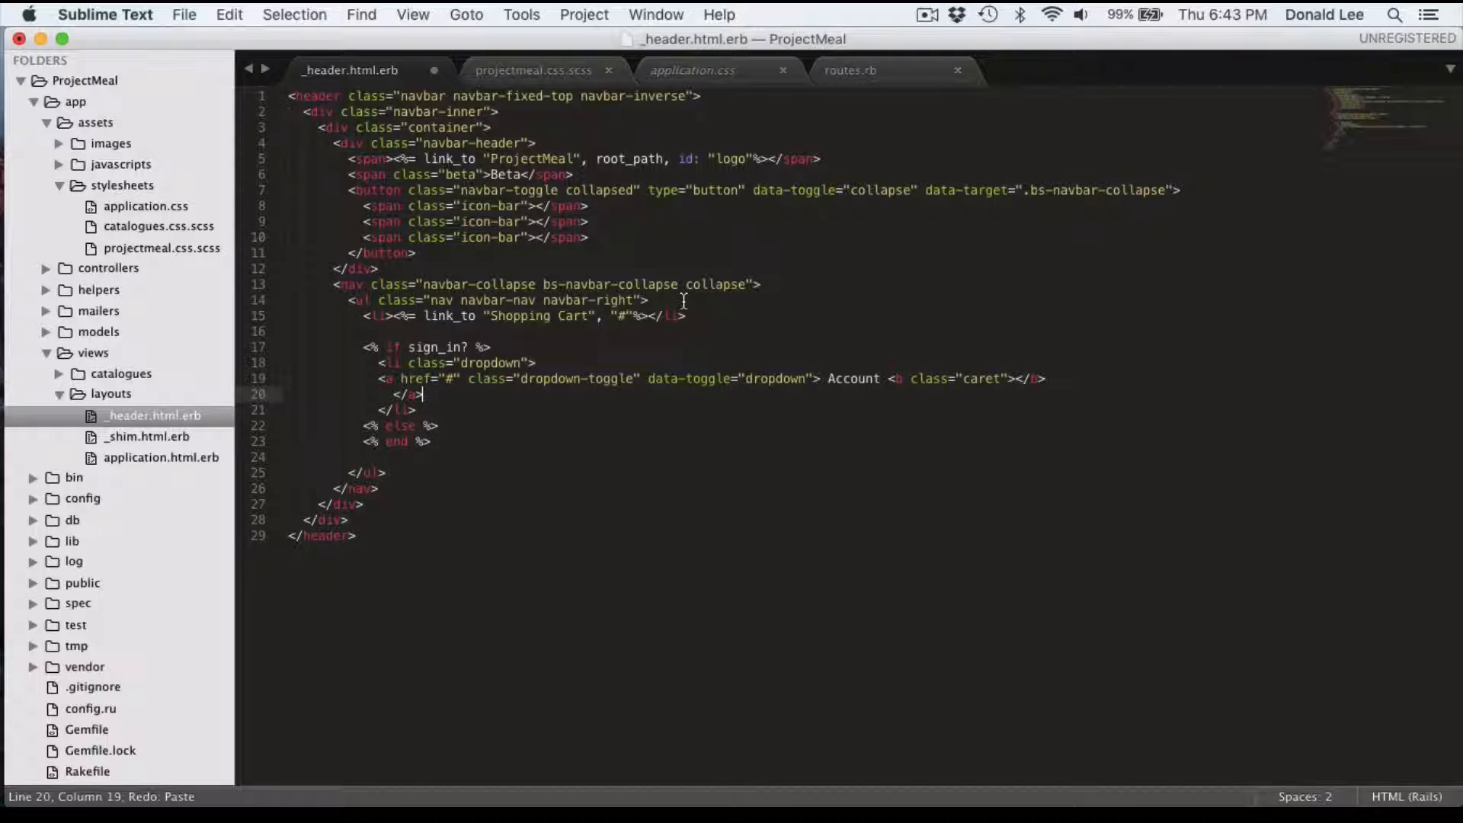
key(super+BackSpace)
key(BackSpace)
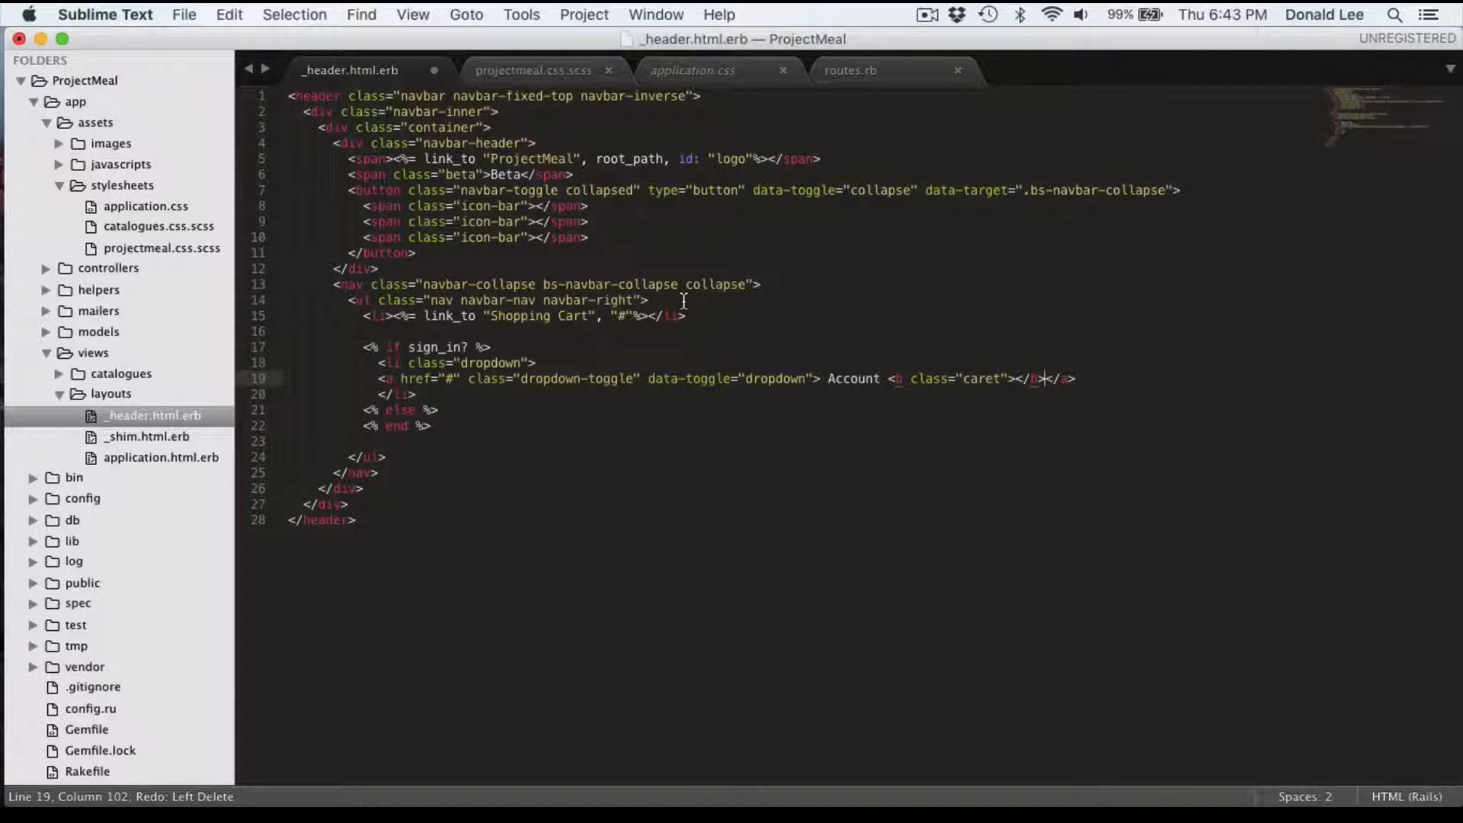
Add a dropdown-menu ul with role="menu" holding Profile, divider and Sign out items, then indent the block one level.
key(Return)
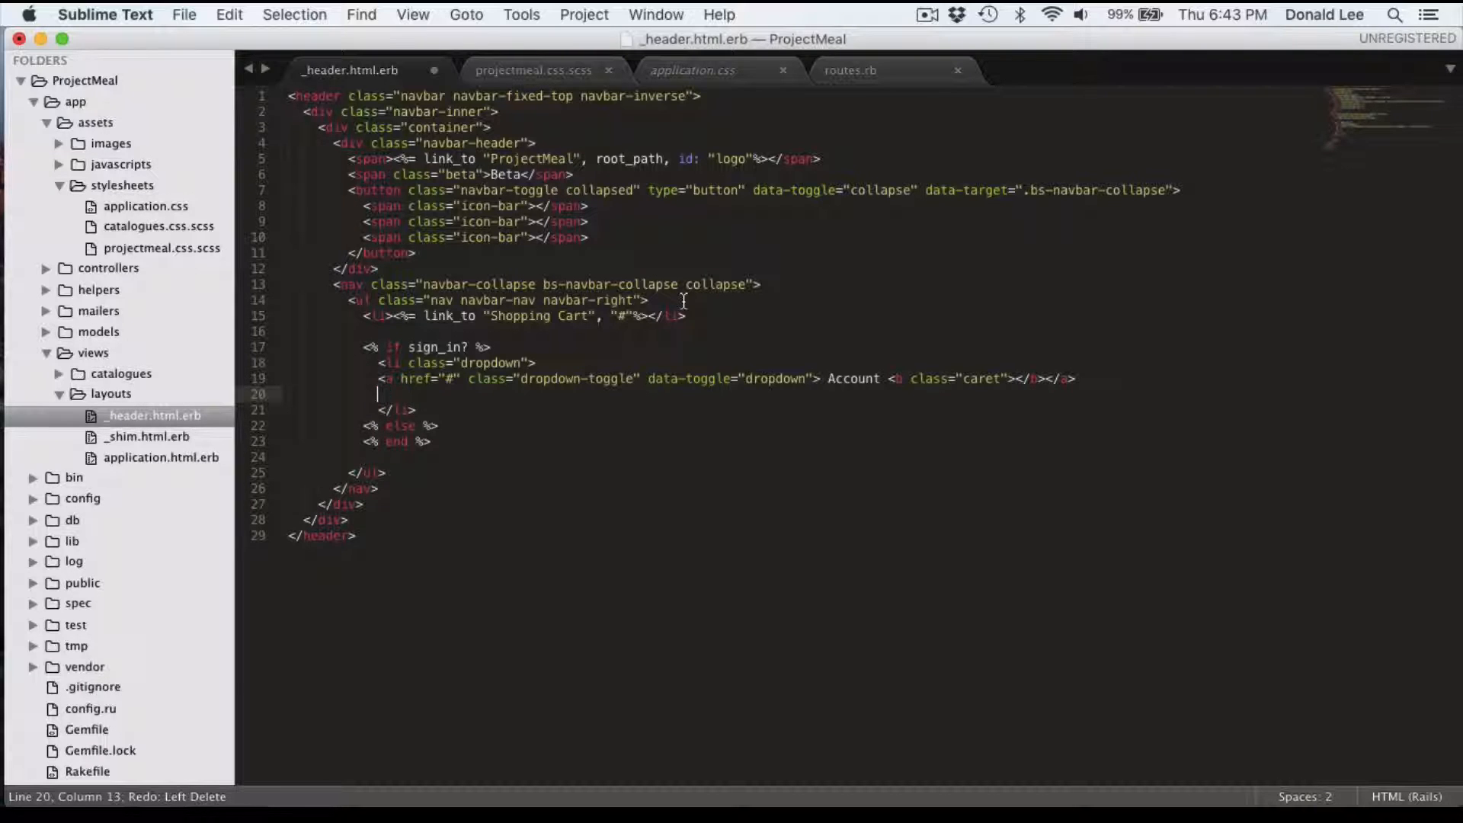
text(<ul>)
key(Return)
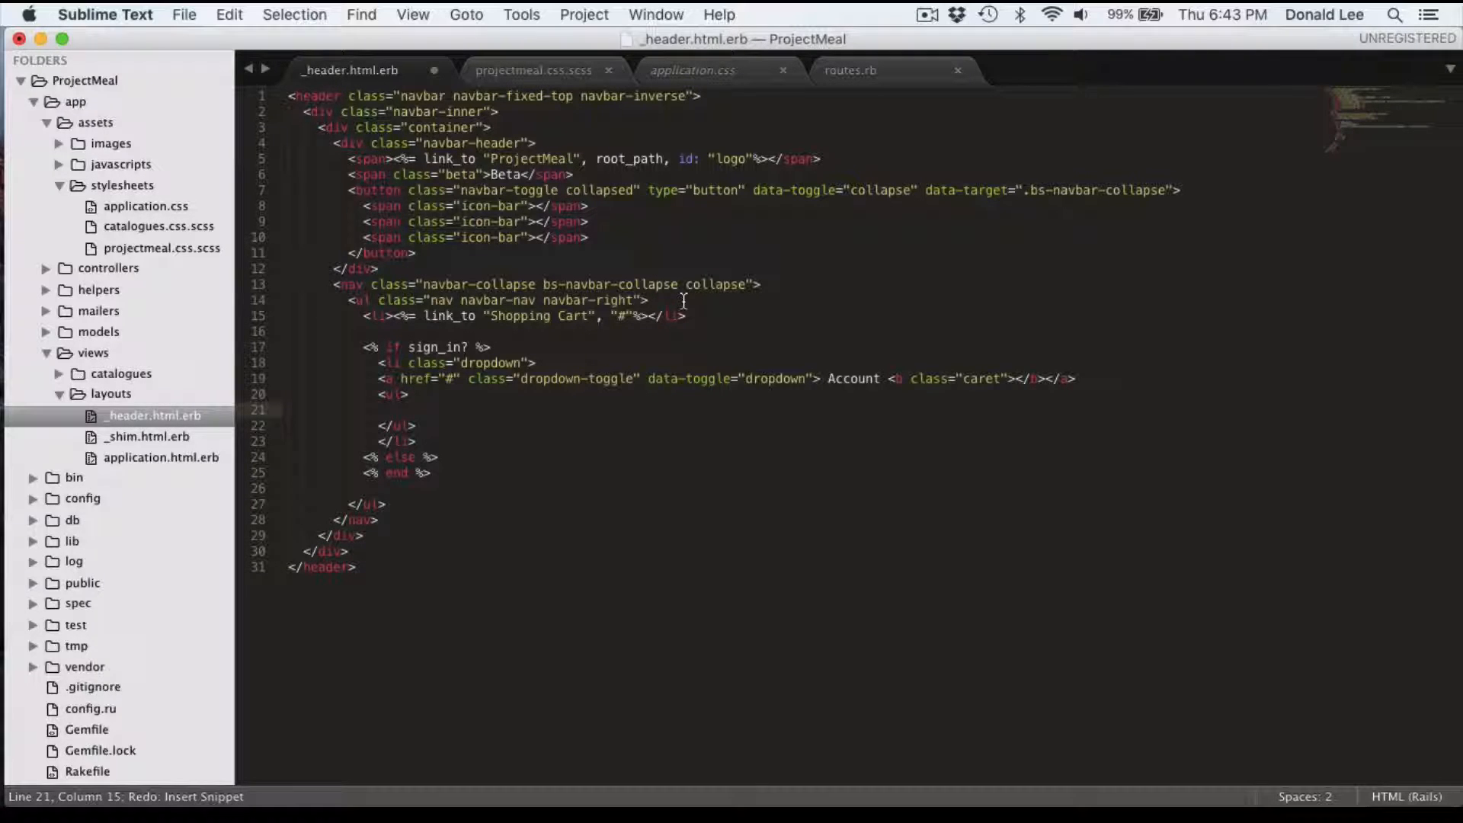
key(Up)
text(class="dropdown-menu)
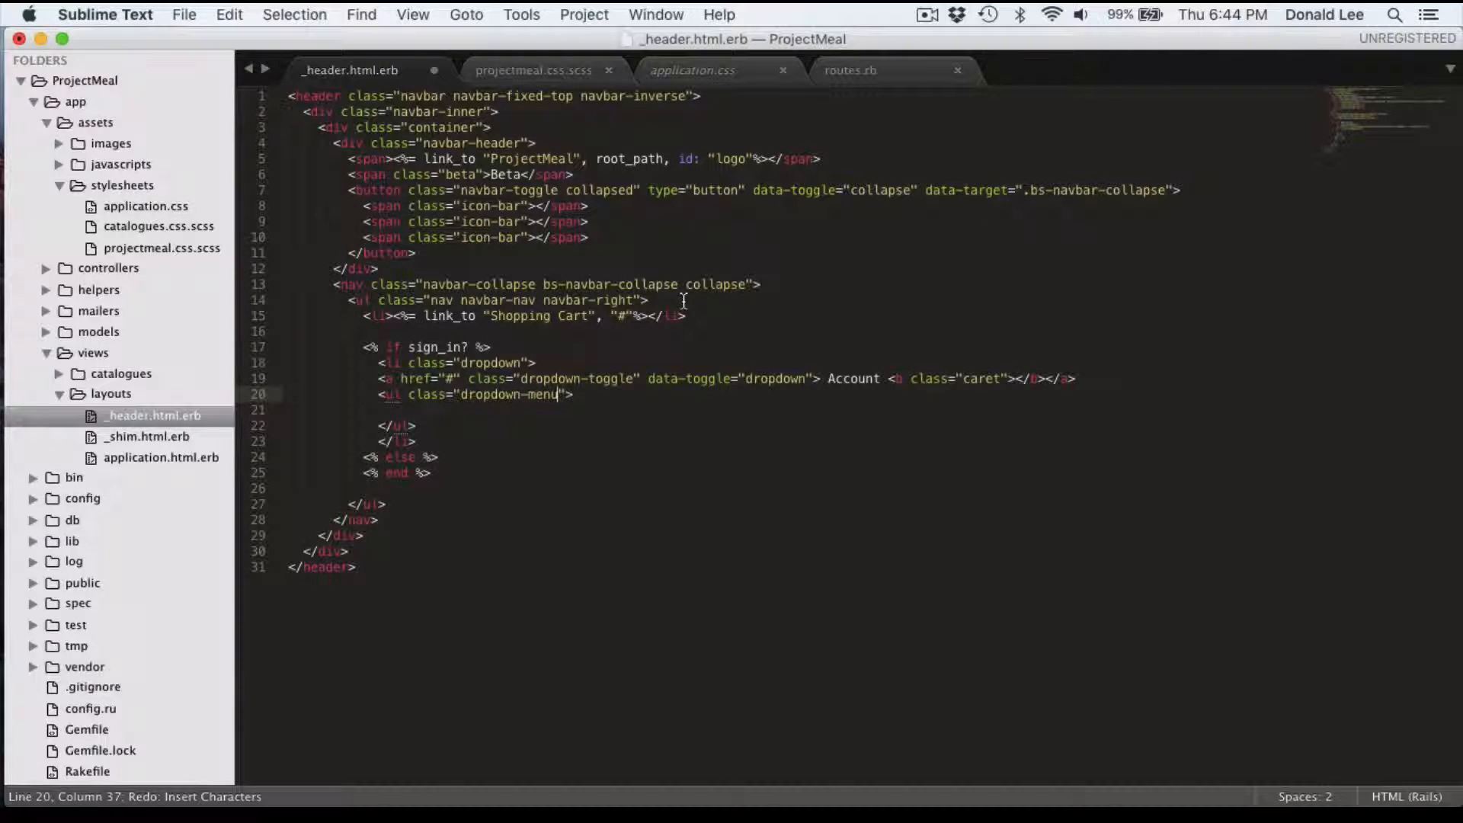
text(" role="menu)
key(End)
key(Return)
text(<li><%)
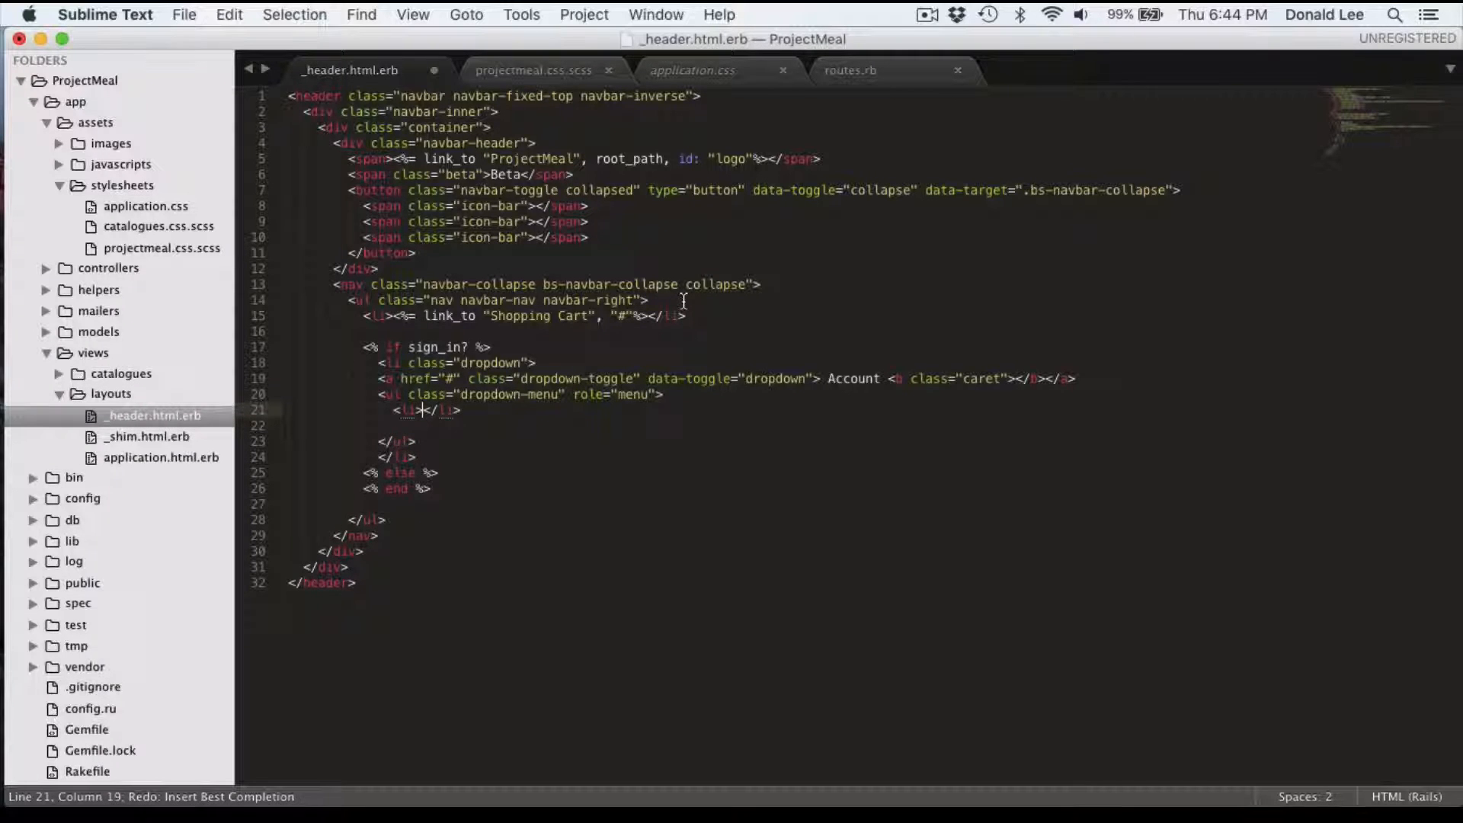
text(= link_)
key(BackSpace)
text(_to "Profile")
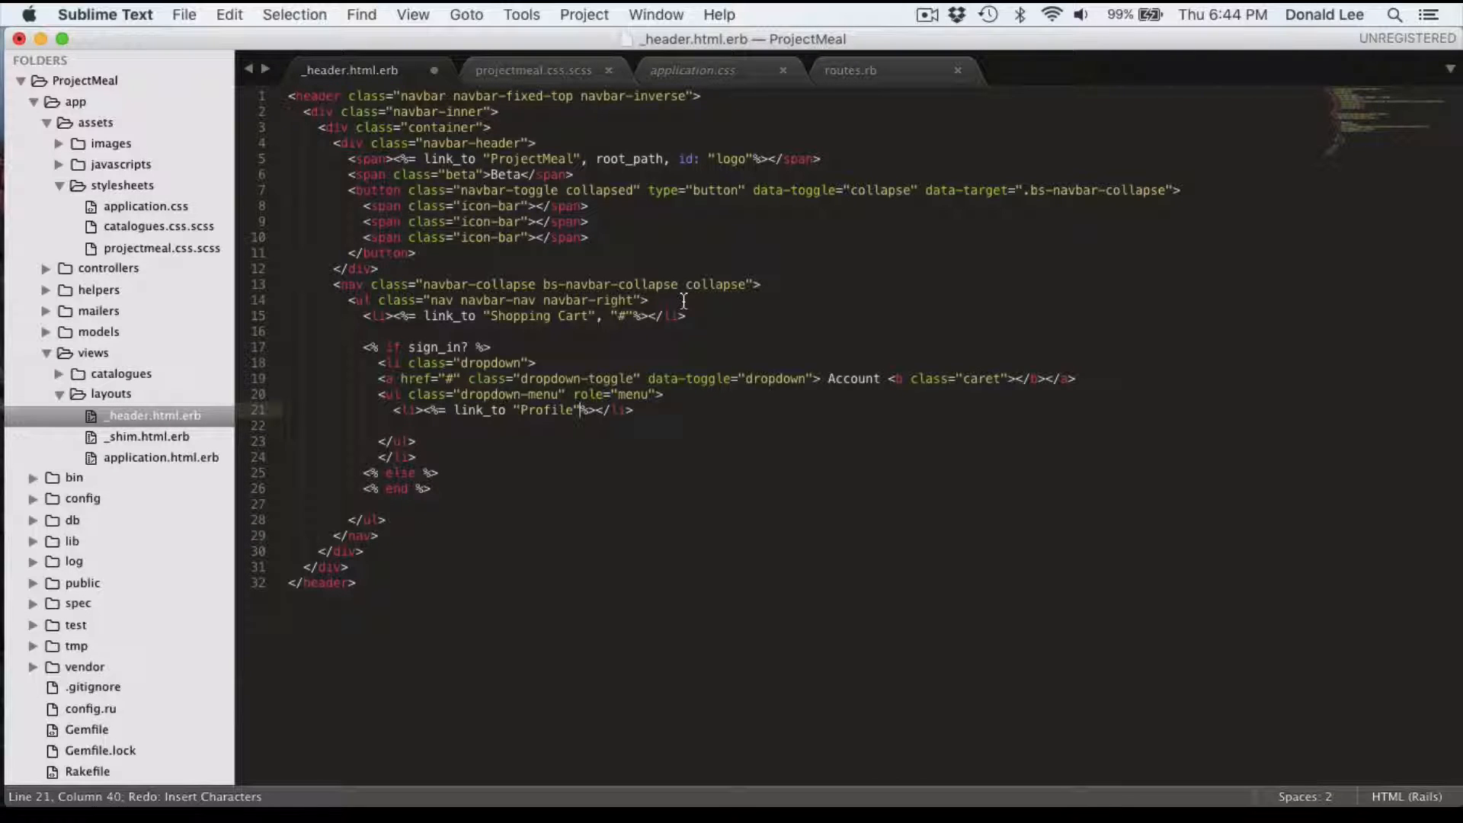
text(, )
text(#)
text("#")
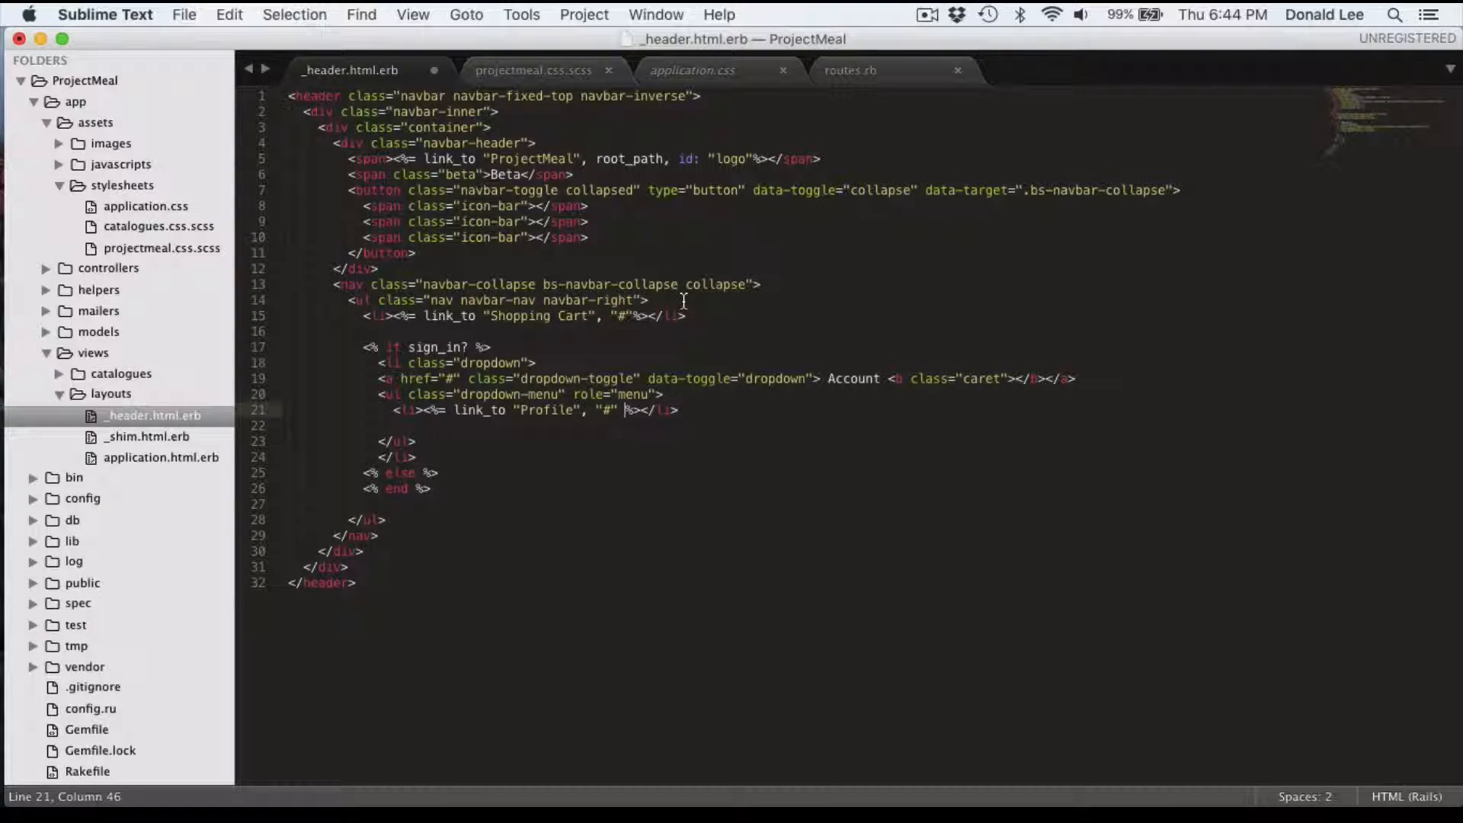
key(Return)
text(<li class="divider"></li>)
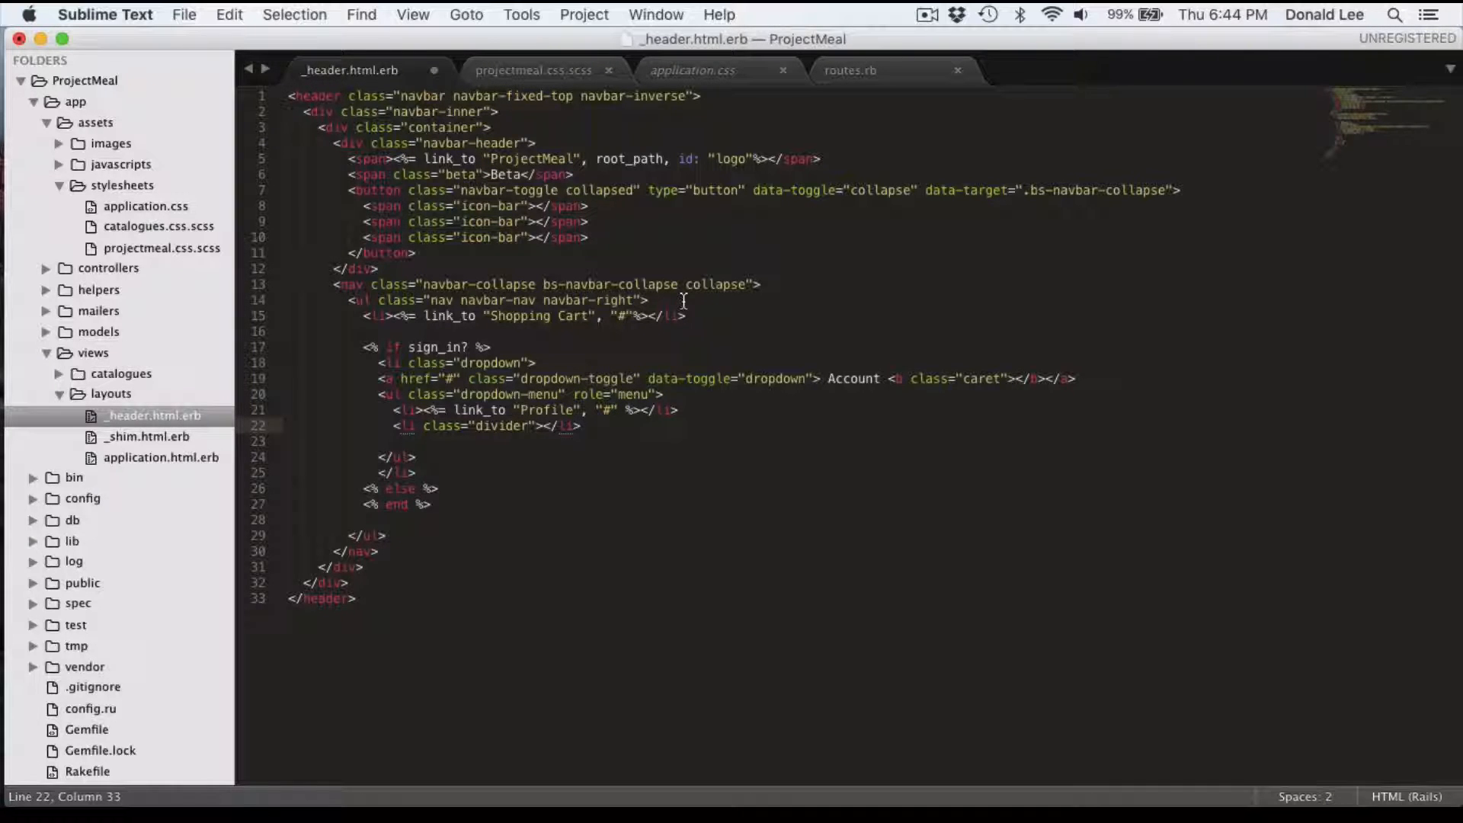
key(super+shift+z)
key(super+shift+z)
key(super+shift+z)
key(super+shift+z)
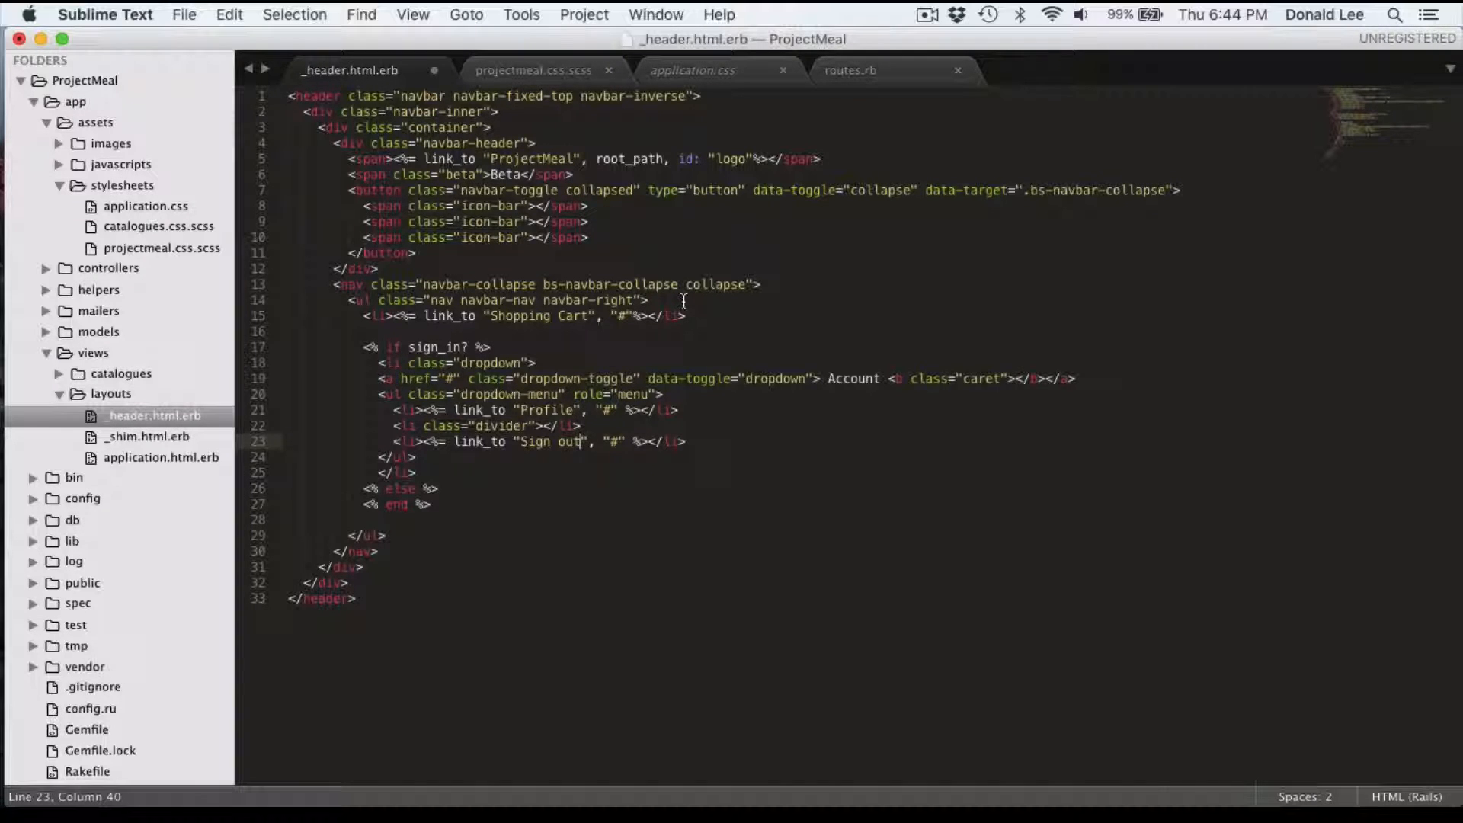
key(super+shift+z)
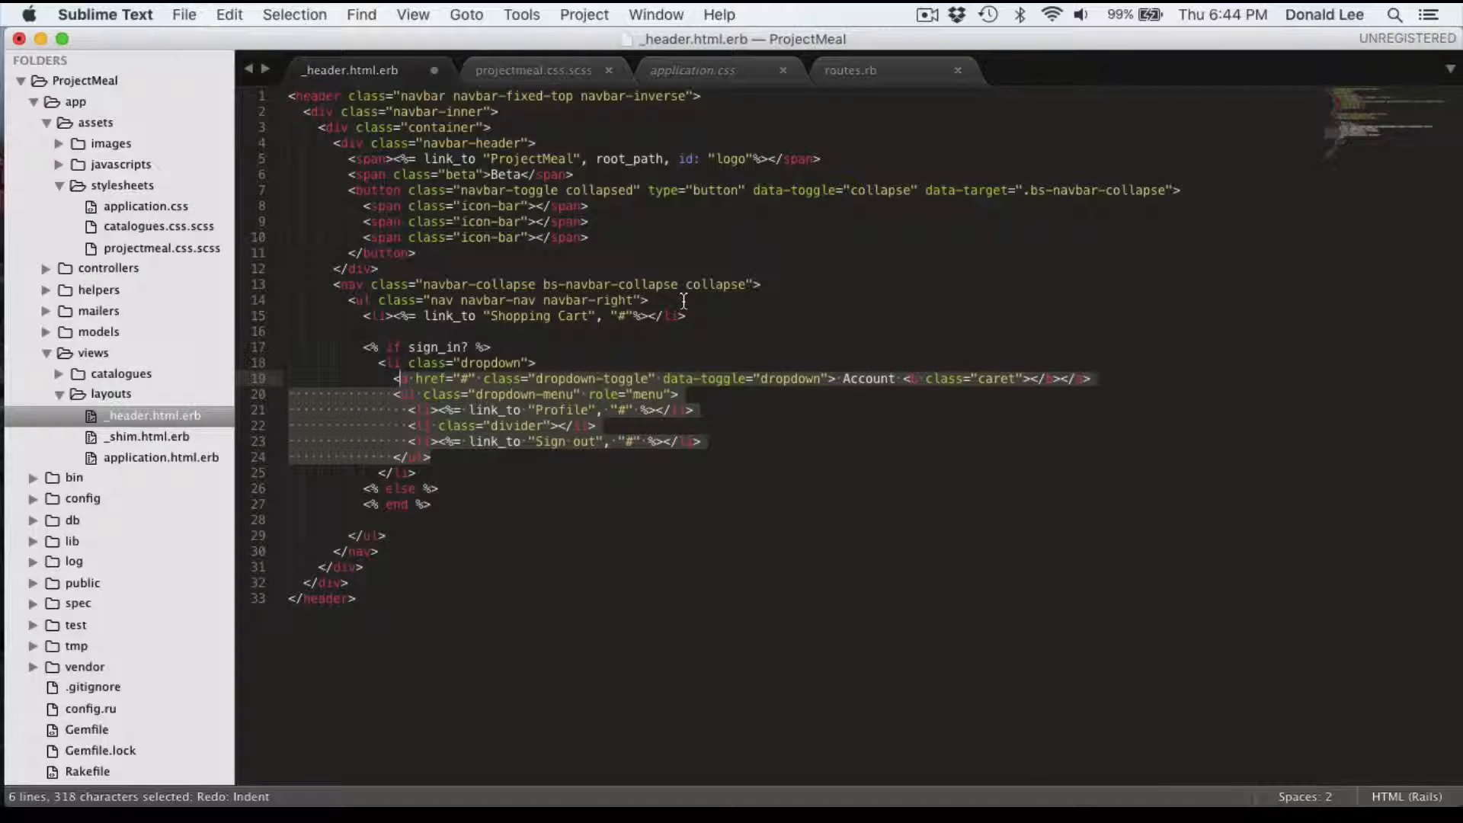
Add <li><%= link_to "Sign in", "#" %></li> in the else branch, change the condition to signed_in?, and save.
key(super+shift+z)
key(super+shift+z)
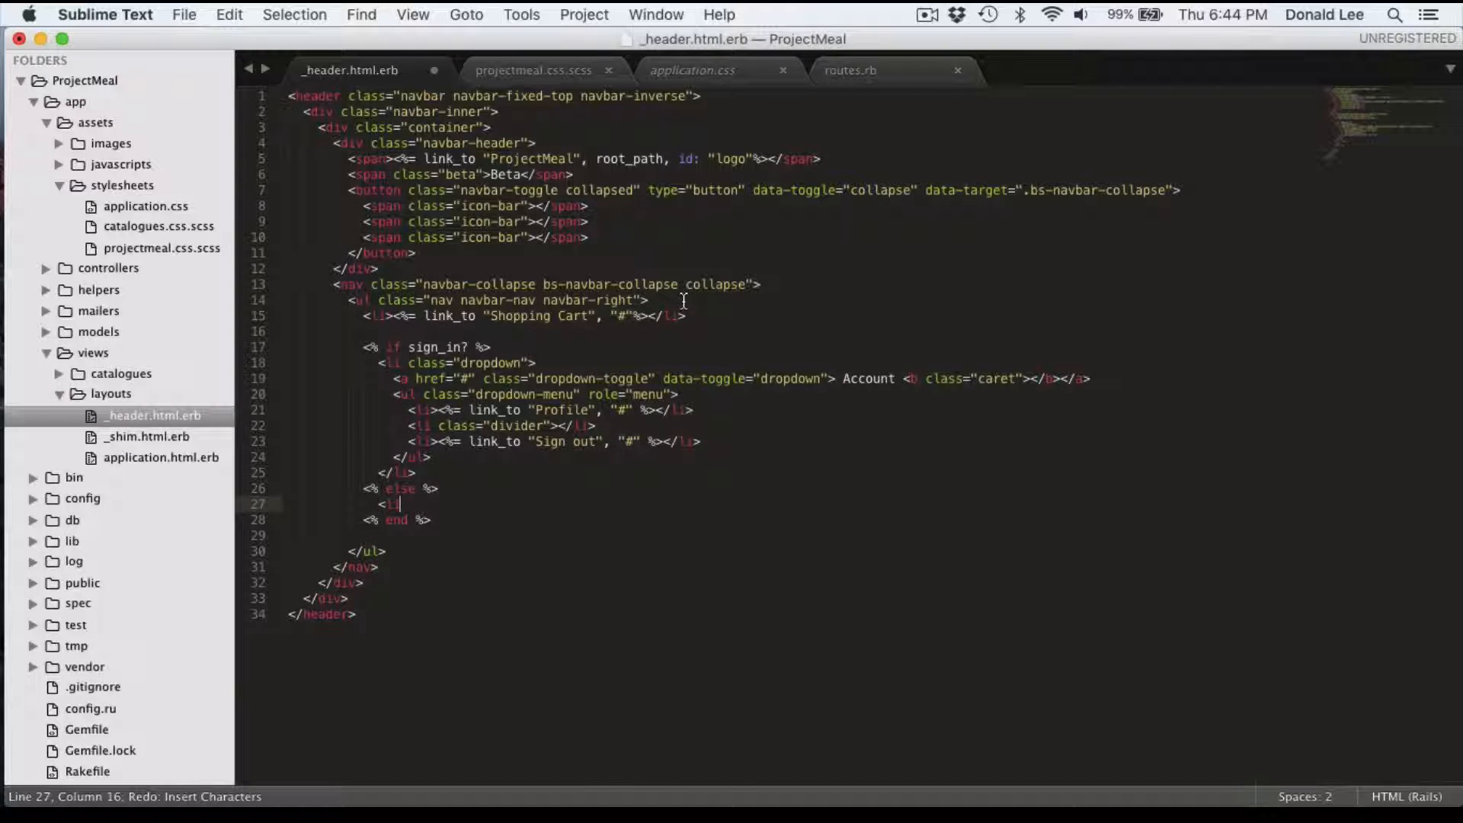
key(super+shift+z)
key(super+shift+z)
key(super+shift+z)
key(super+shift+z)
key(super+shift+z)
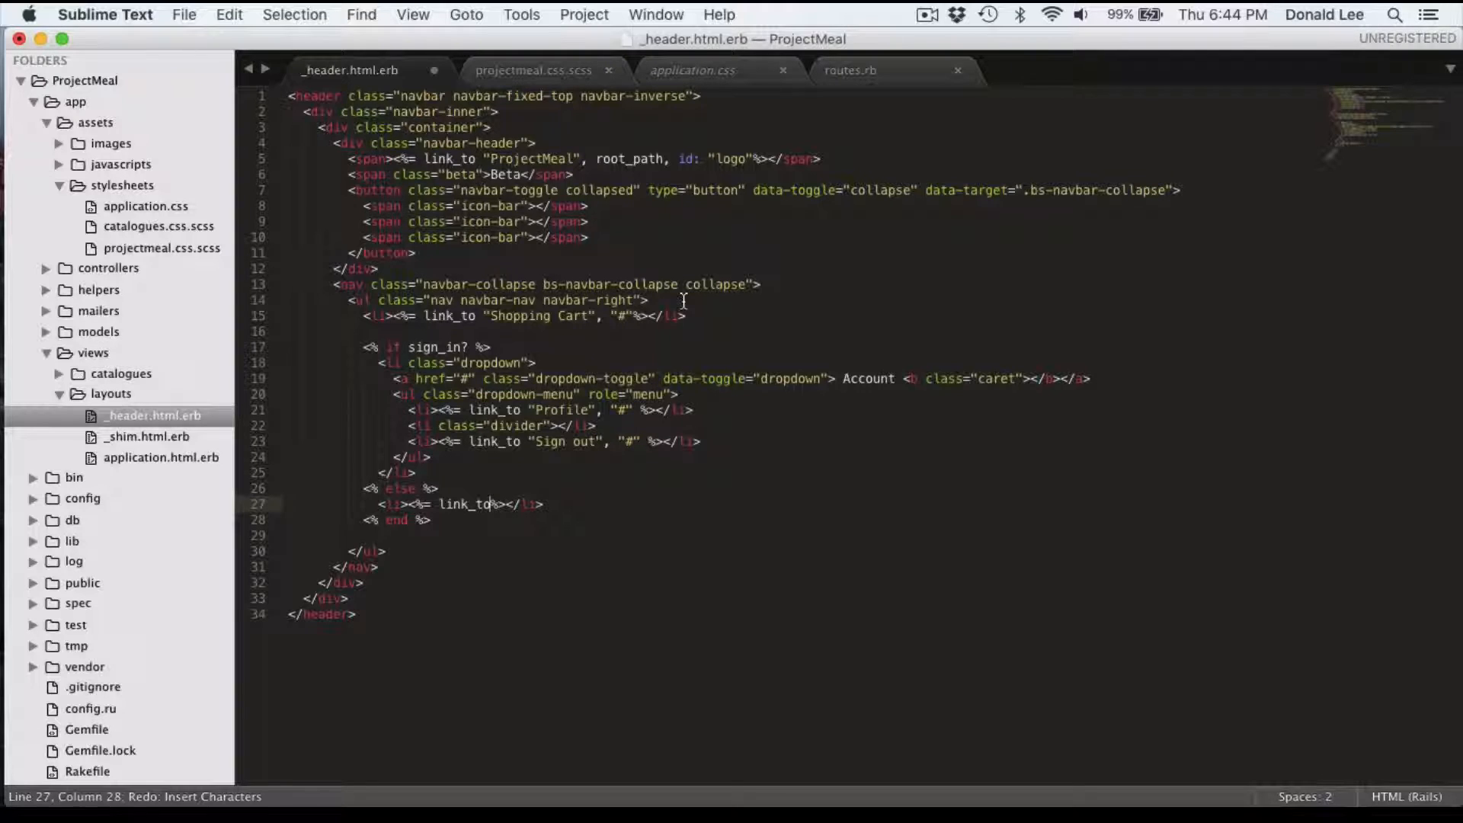
key(super+shift+z)
key(super+shift+z)
key(super+shift+z)
key(super+shift+z)
key(super+shift+z)
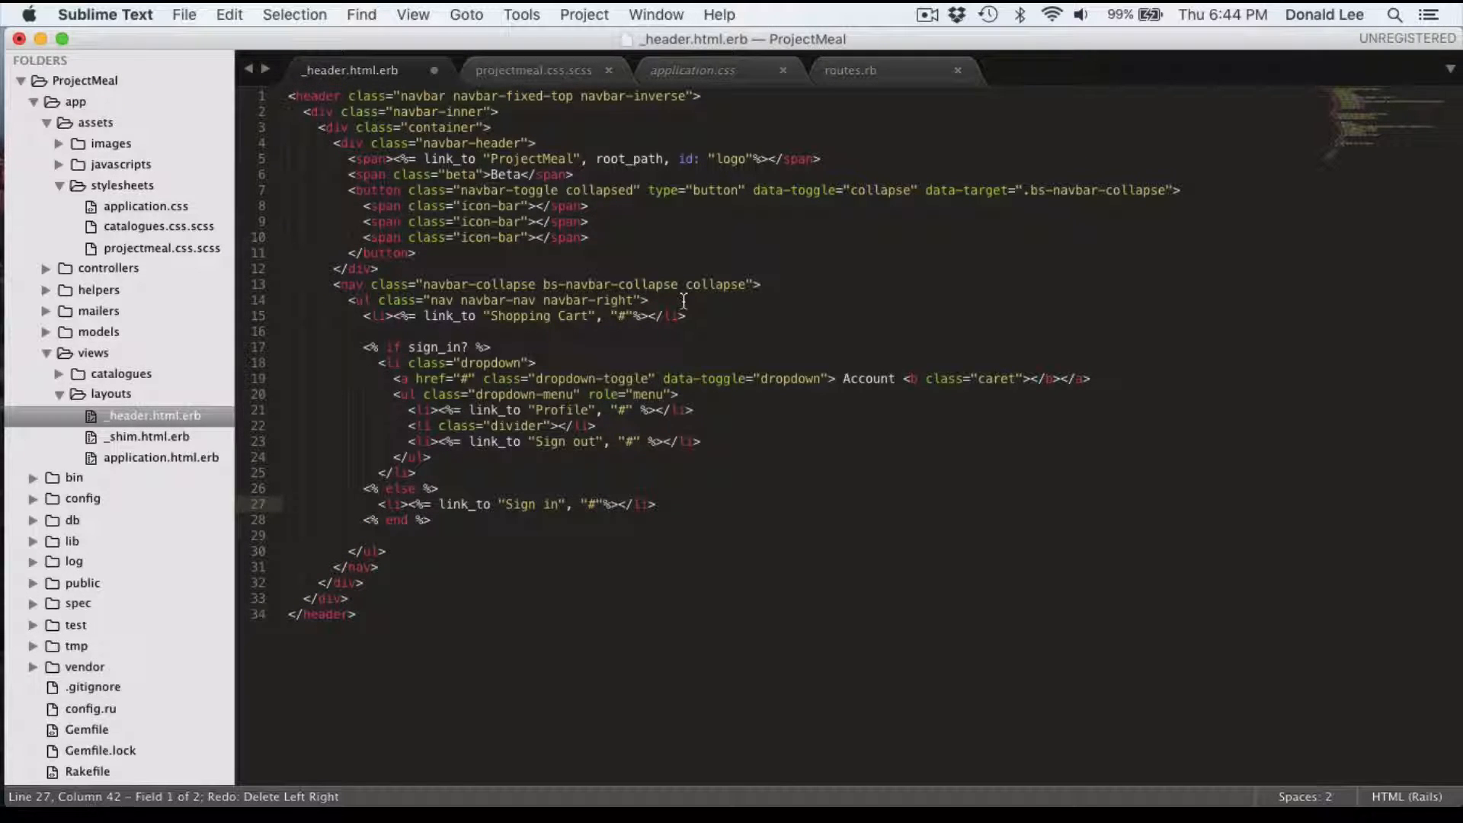
key(super+shift+z)
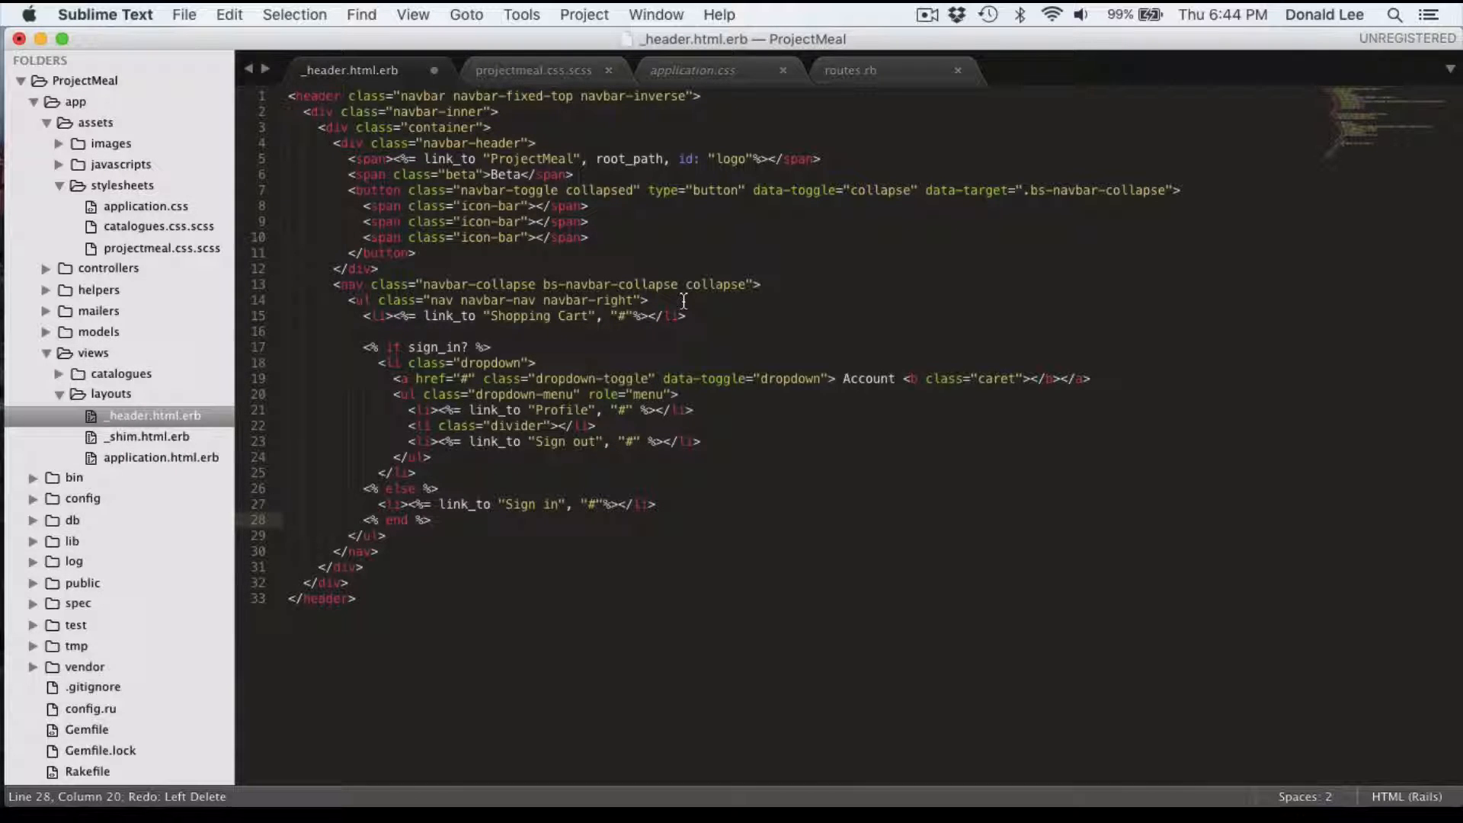
key(super+shift+z)
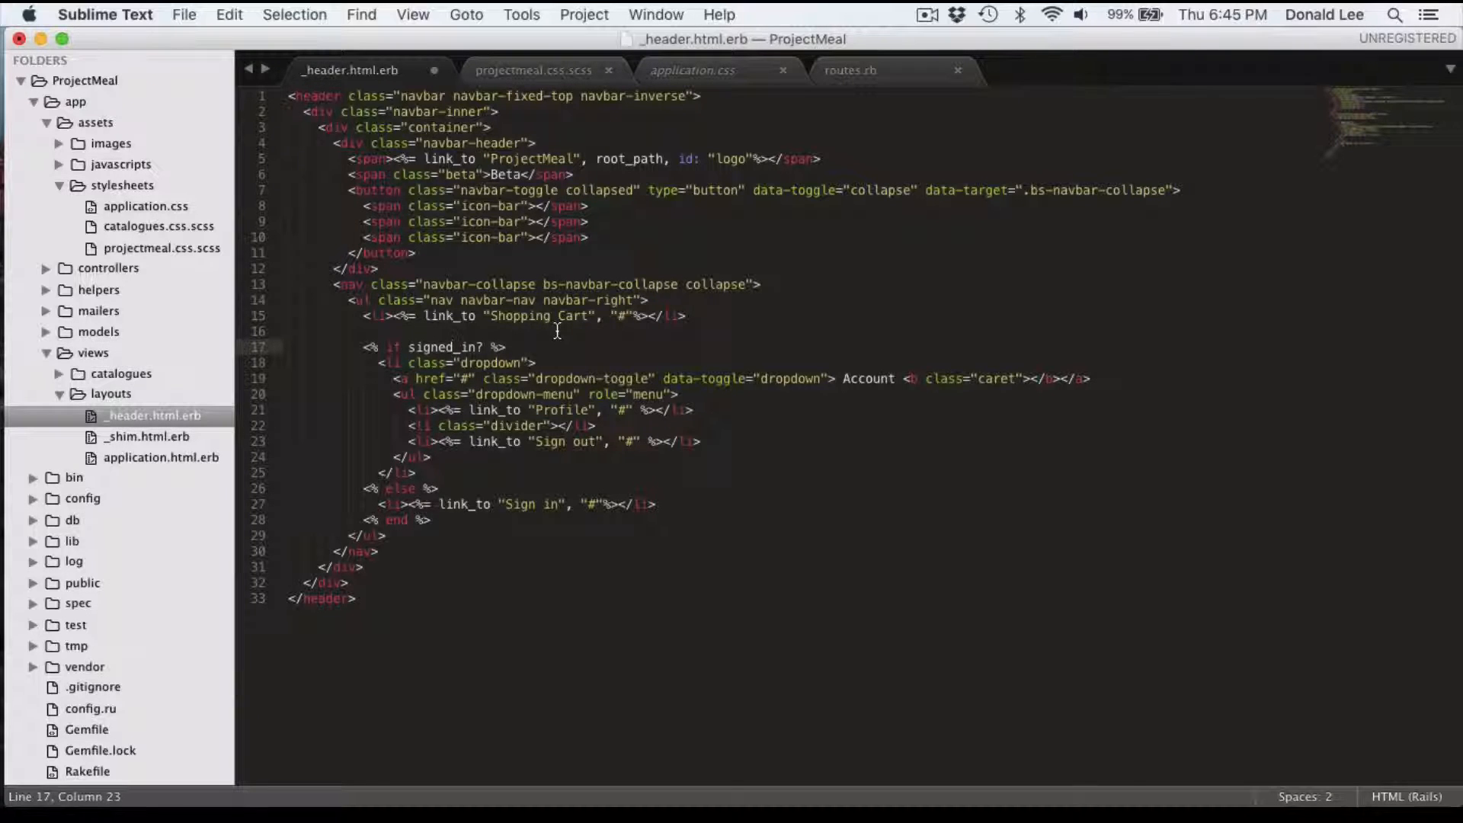
key(super+s)
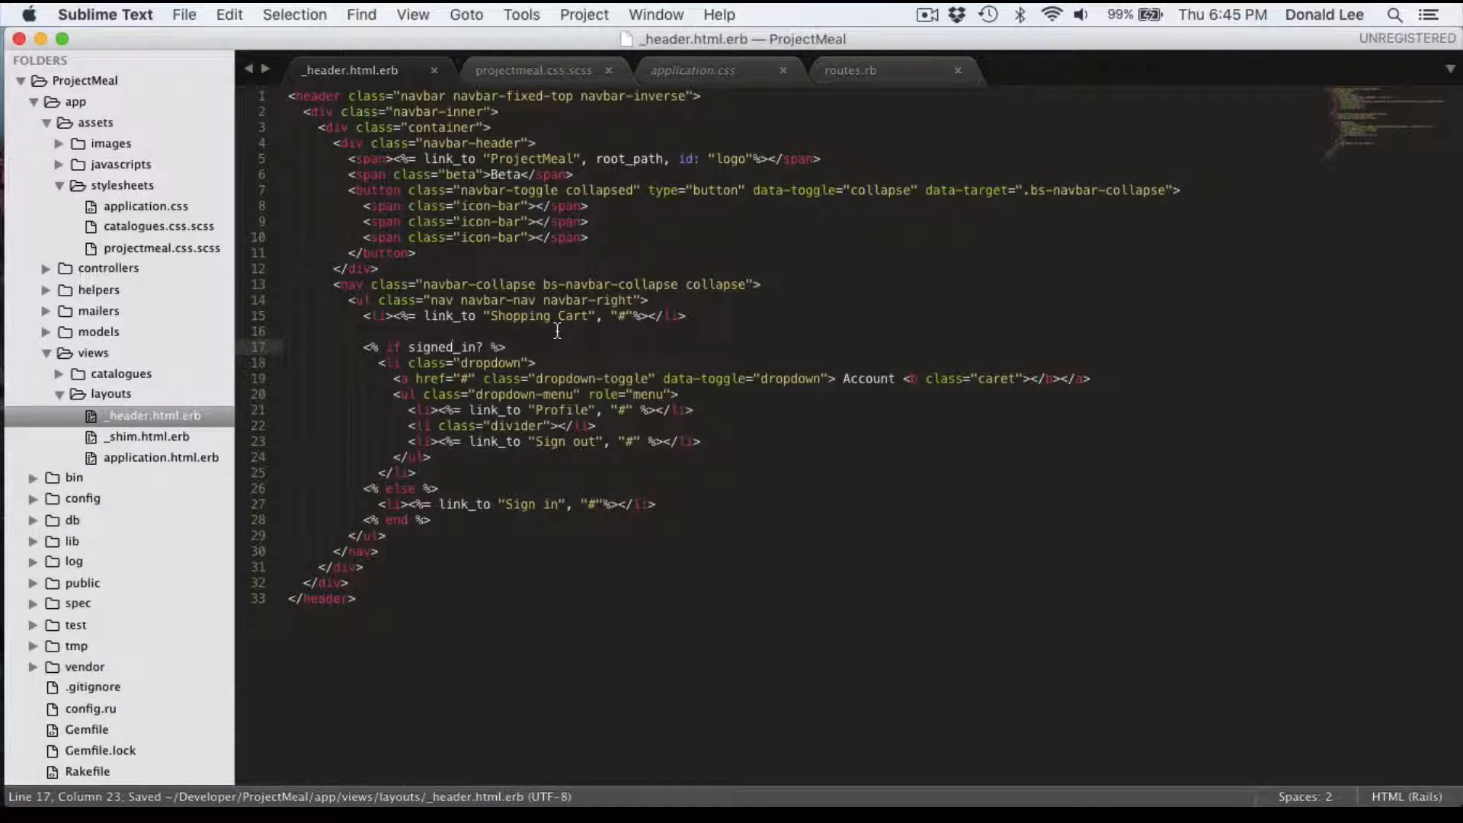
key(super+Tab)
key(super+Tab)
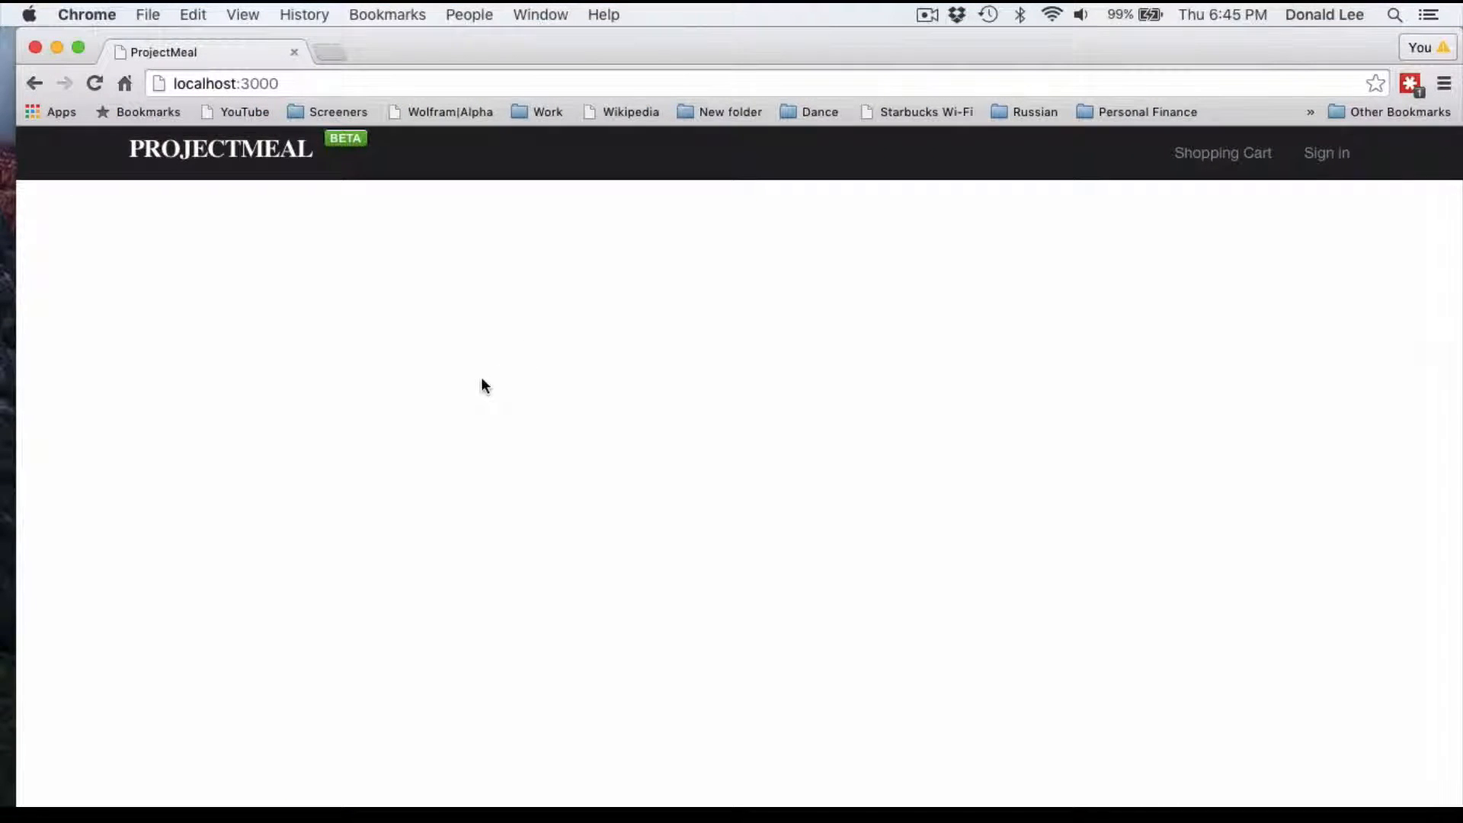
Reload localhost:3000 in a fresh Chrome tab to see Shopping Cart and Sign in, then return to the editor.
key(super+r)
key(super+t)
click(292, 53)
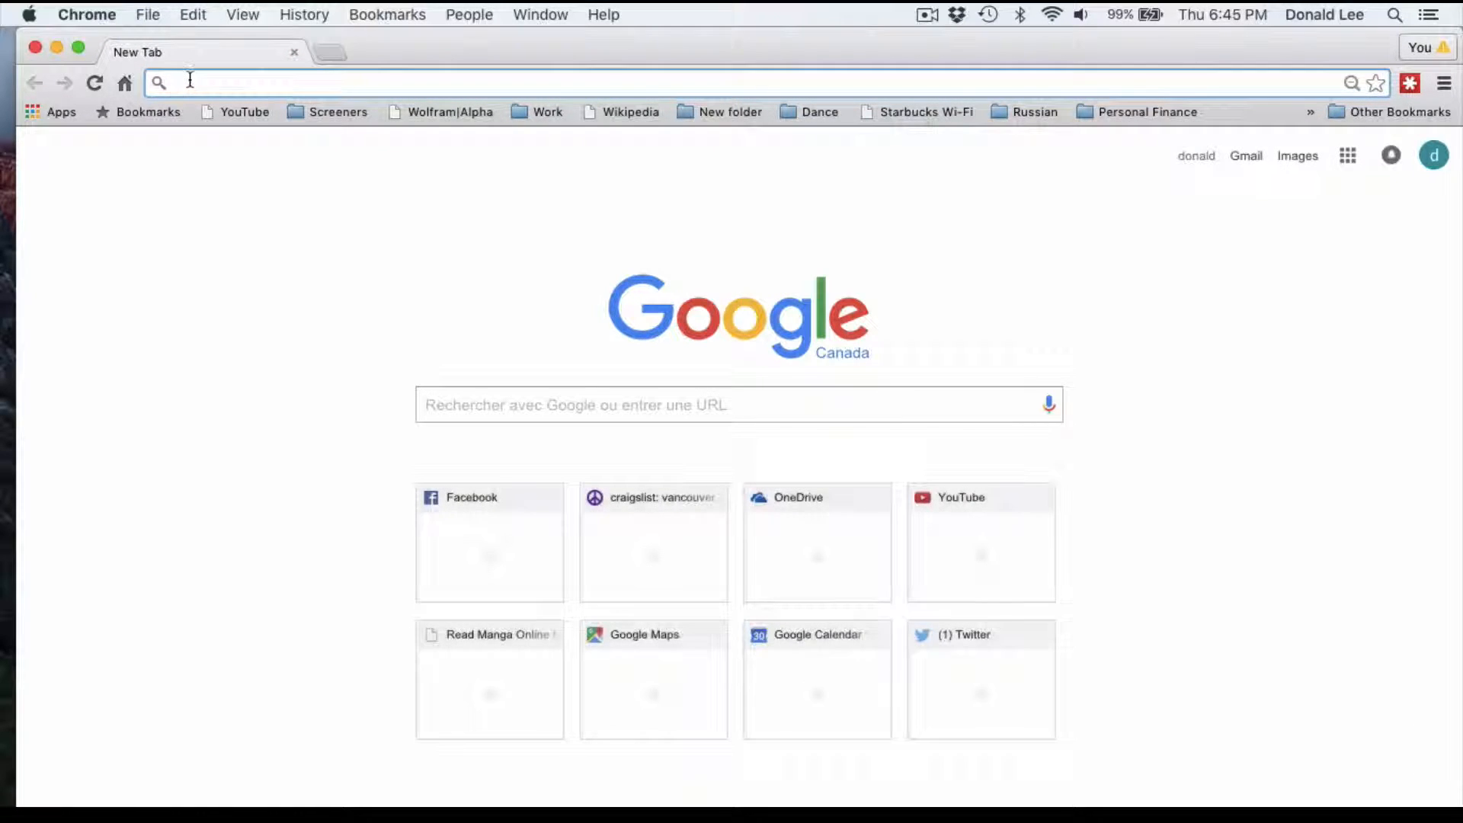
text(localhost)
key(Return)
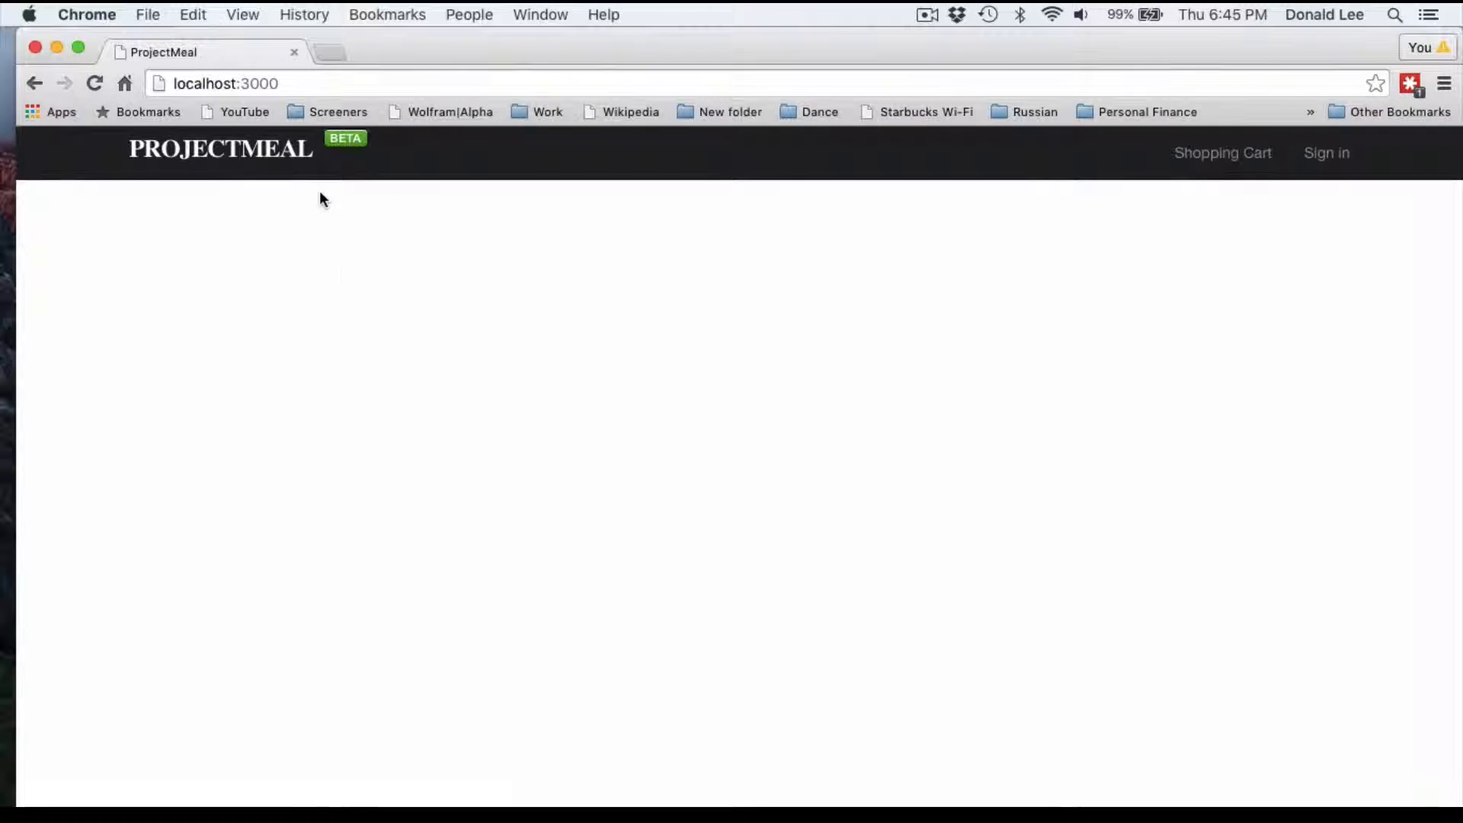
key(ctrl+Right)
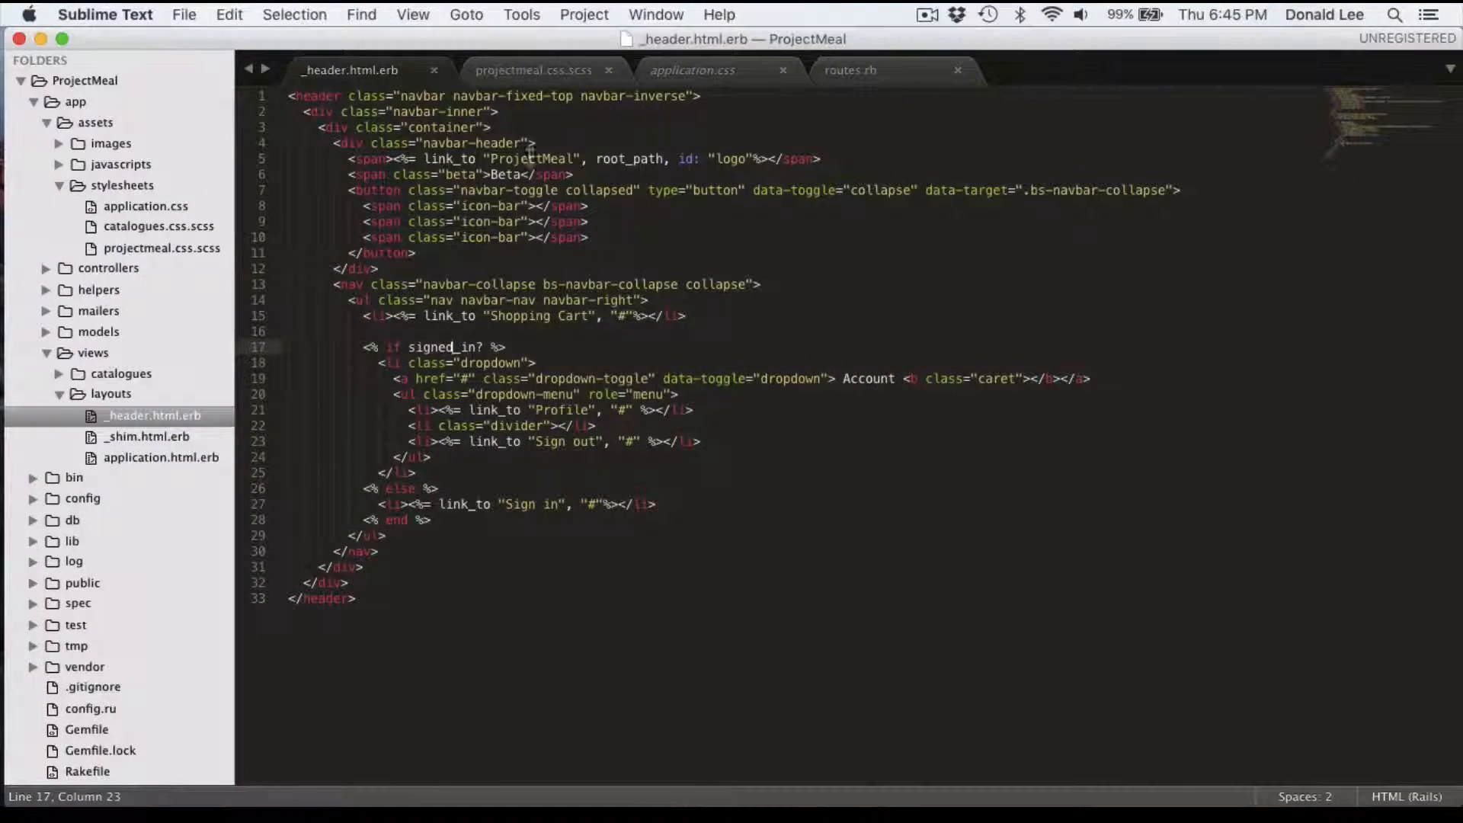
Rename the logo text on line 5 to ProjectMeals, save, and reload the page to show PROJECTMEALS.
double_click(540, 159)
text(Meals)
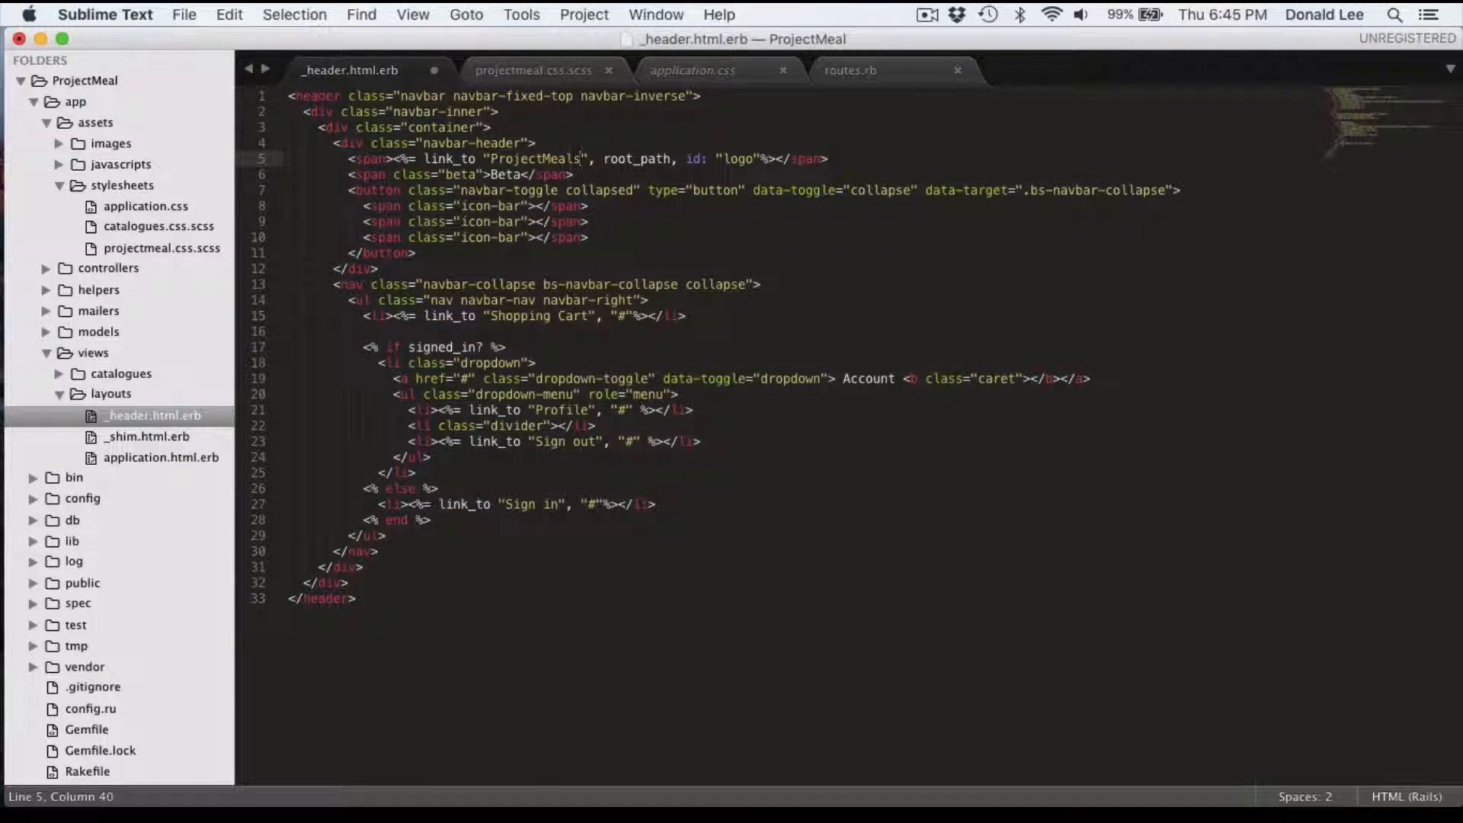
key(super+s)
key(ctrl+Left)
key(super+r)
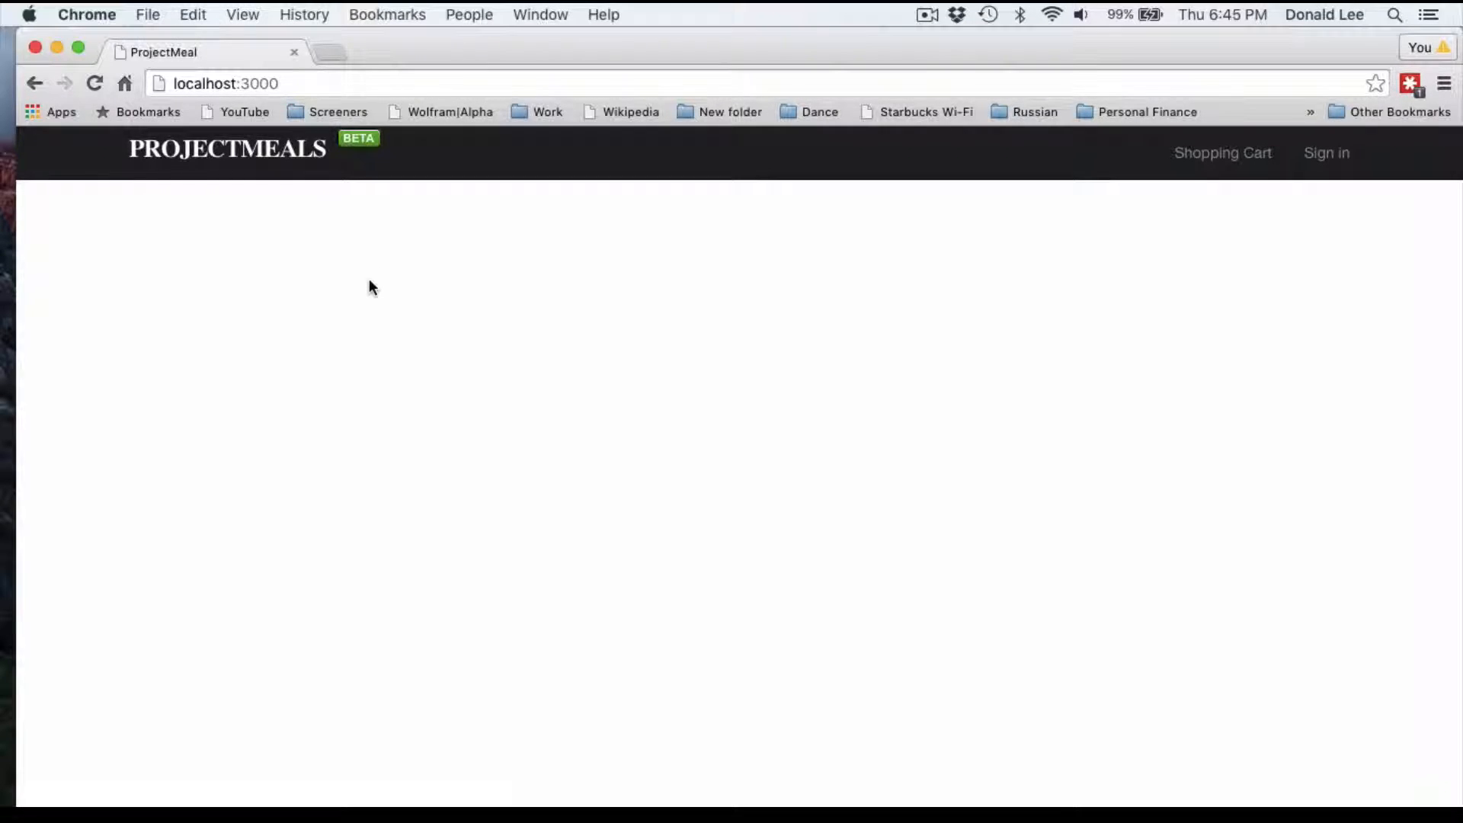
Switch Spaces back from Chrome to the header partial in Sublime Text.
key(ctrl+Right)
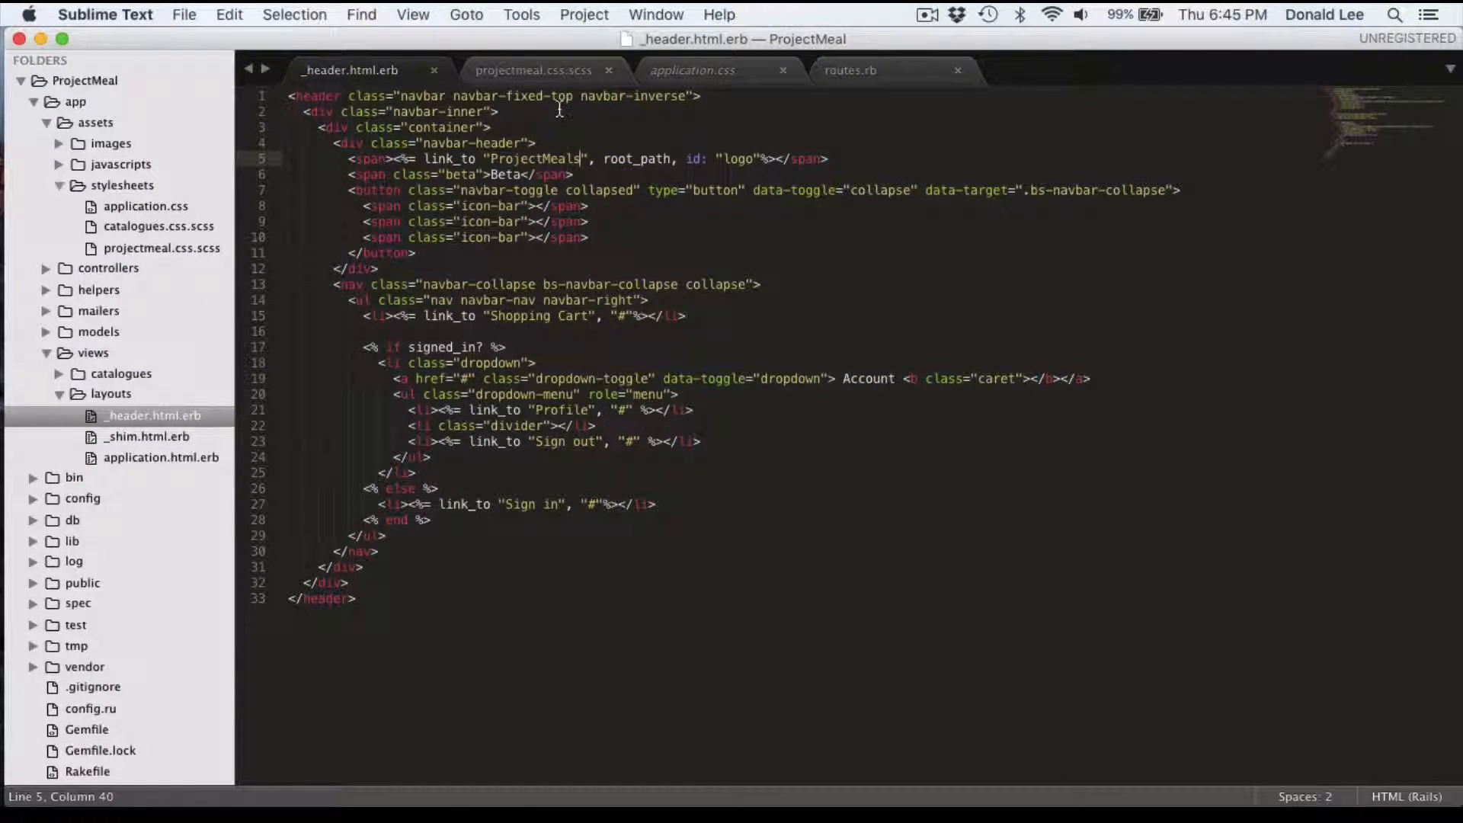